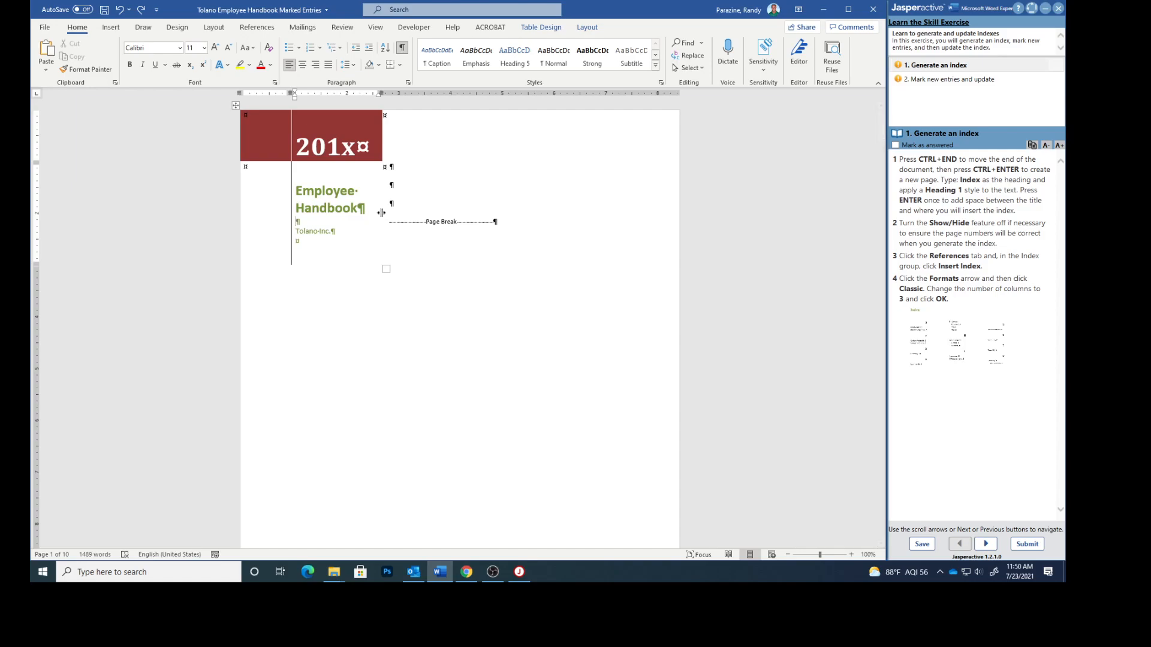
Step: Start a new page at the end of the document and enter the title Index on it
key(ctrl+End)
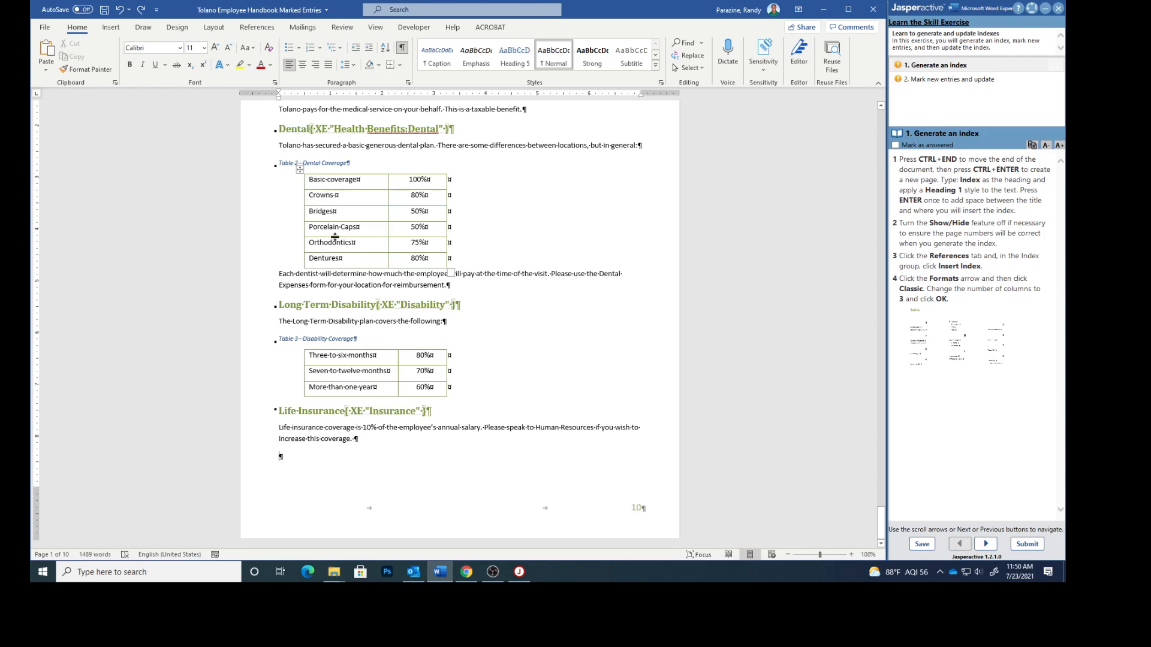
key(ctrl+Return)
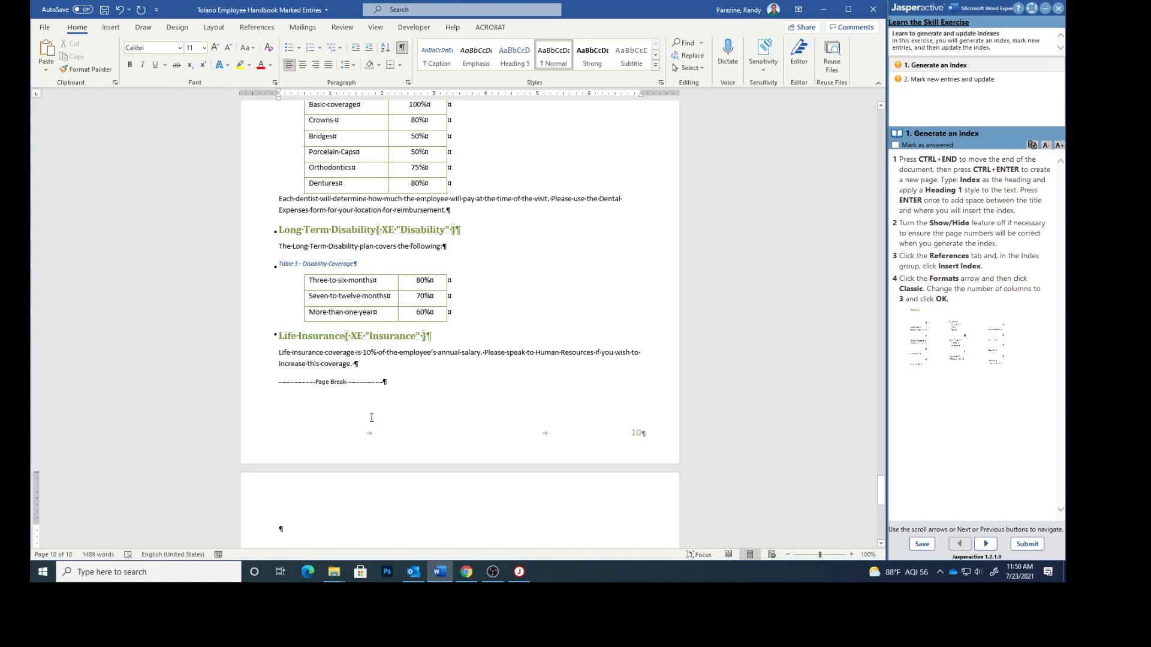
text(Index)
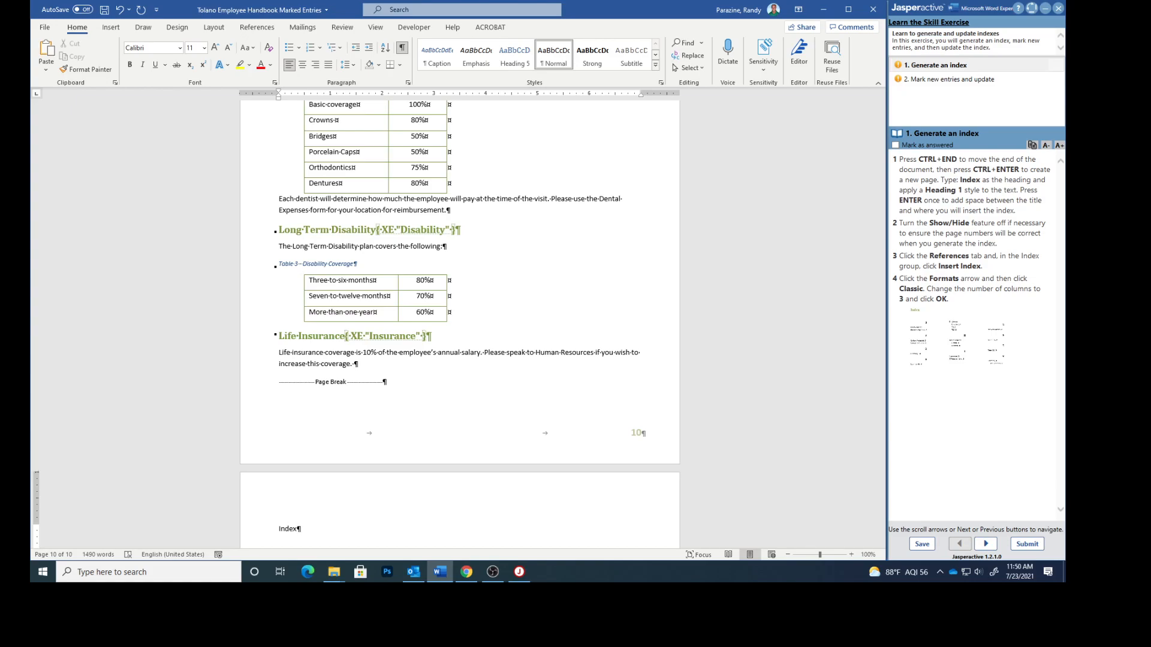
Step: Apply the Heading 1 style to the Index title and add an empty paragraph below it
click(288, 527)
click(655, 65)
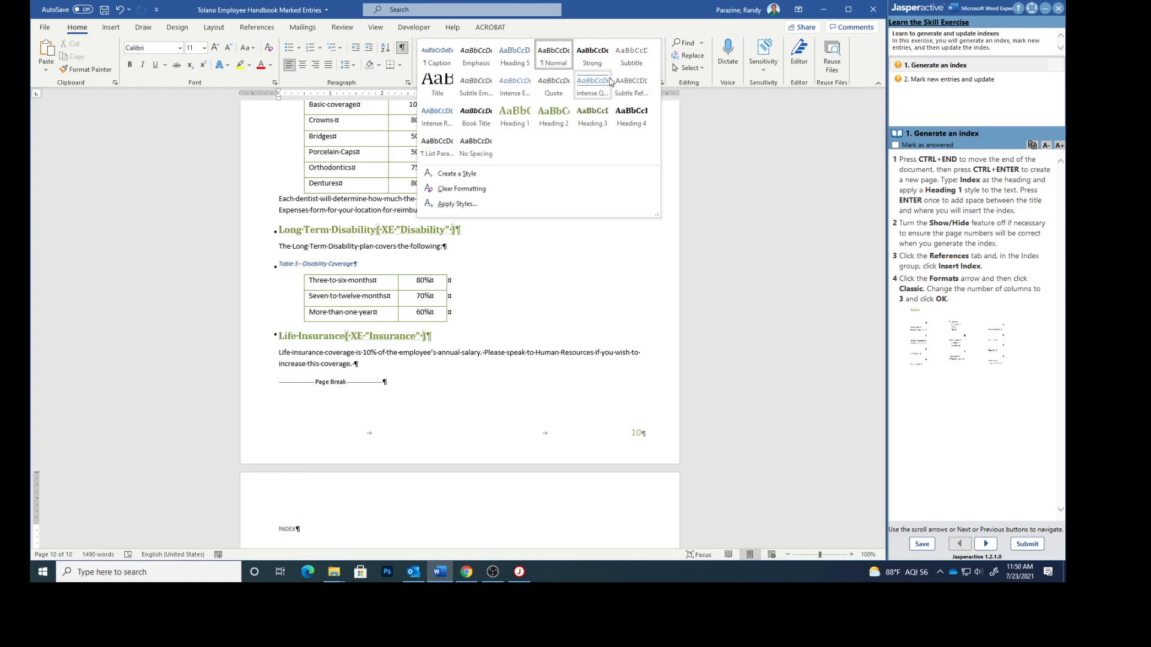
click(511, 112)
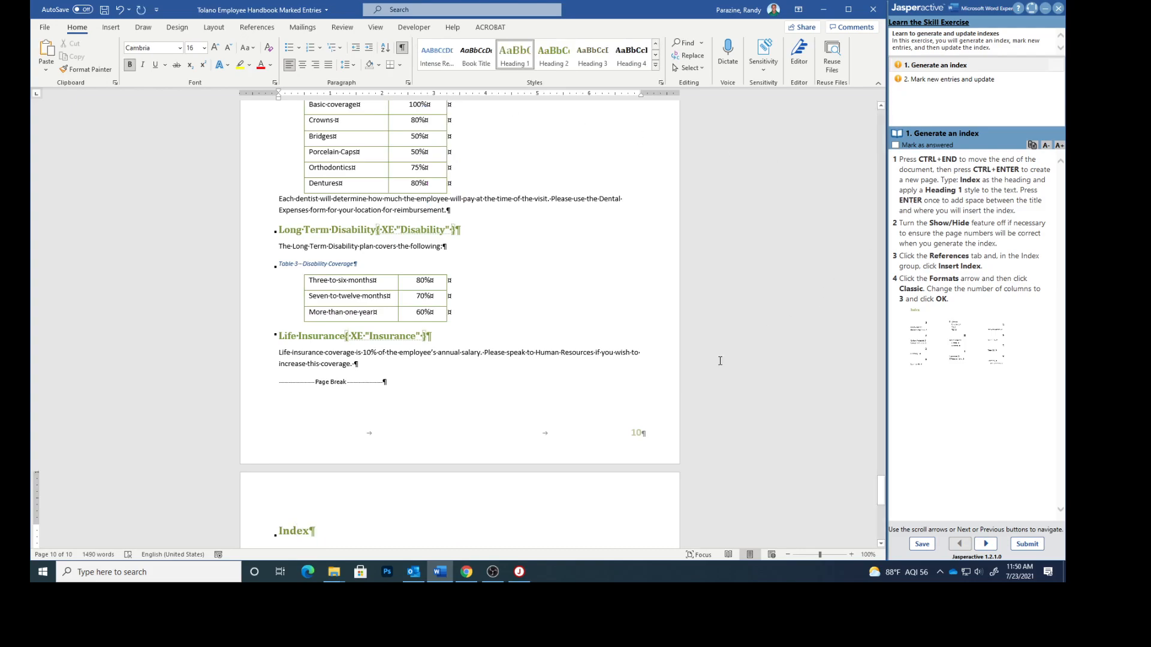
click(313, 530)
key(Return)
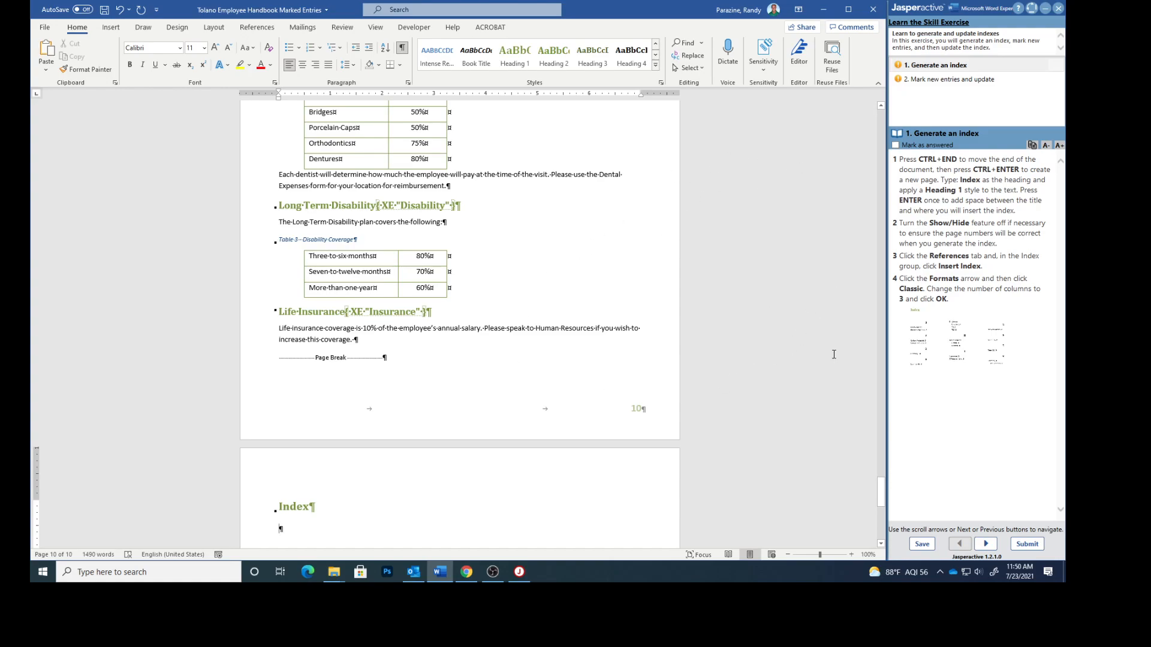
Step: Hide the formatting marks and insert an index below the Index heading in the Classic format with 3 columns
click(402, 49)
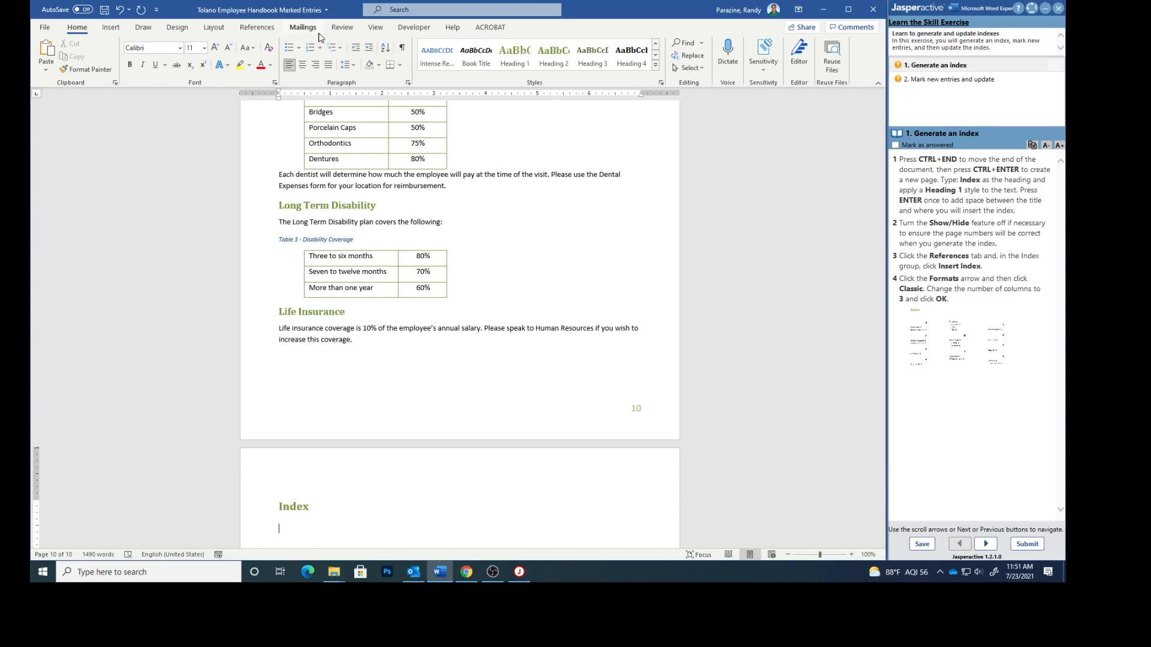
click(259, 28)
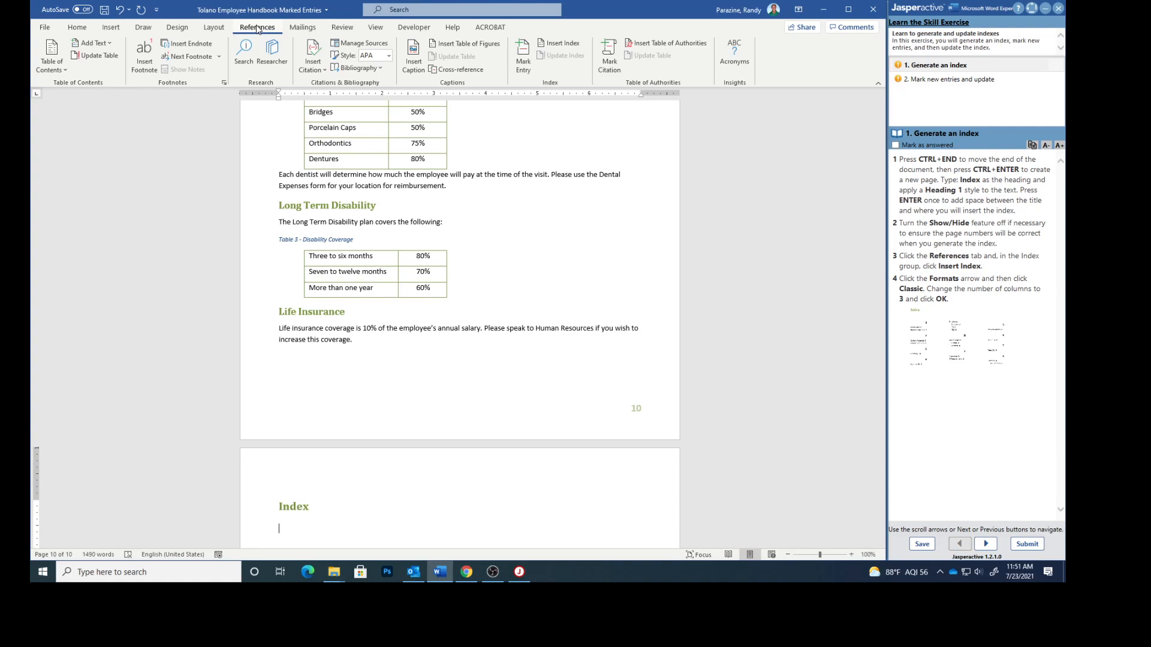
click(564, 44)
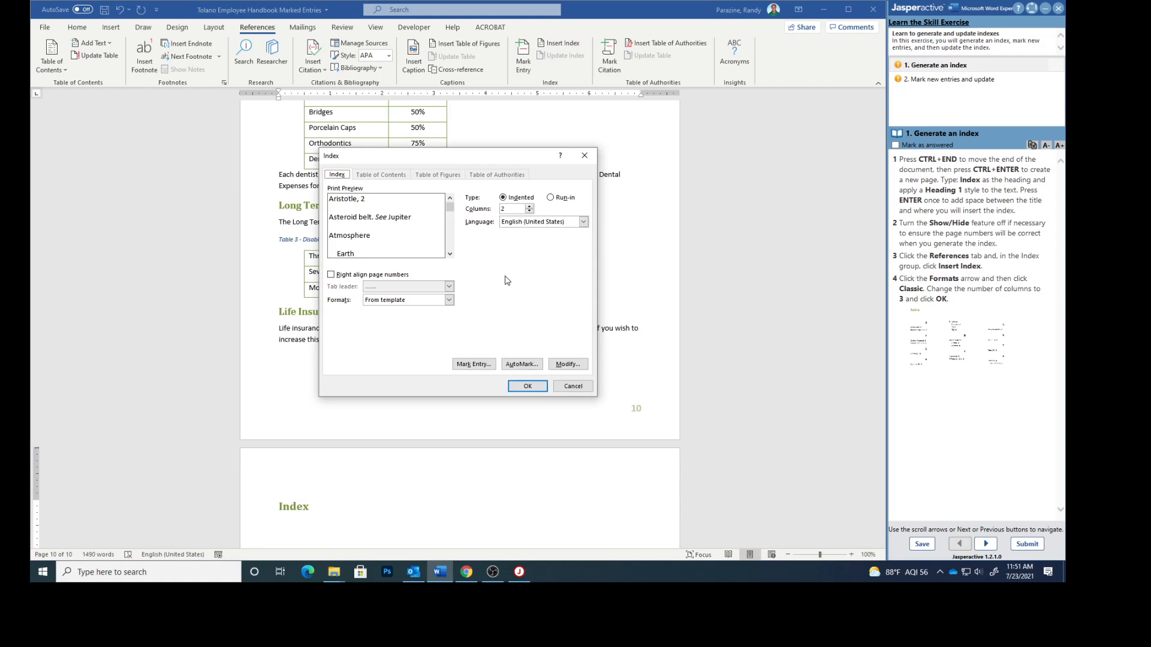
click(449, 300)
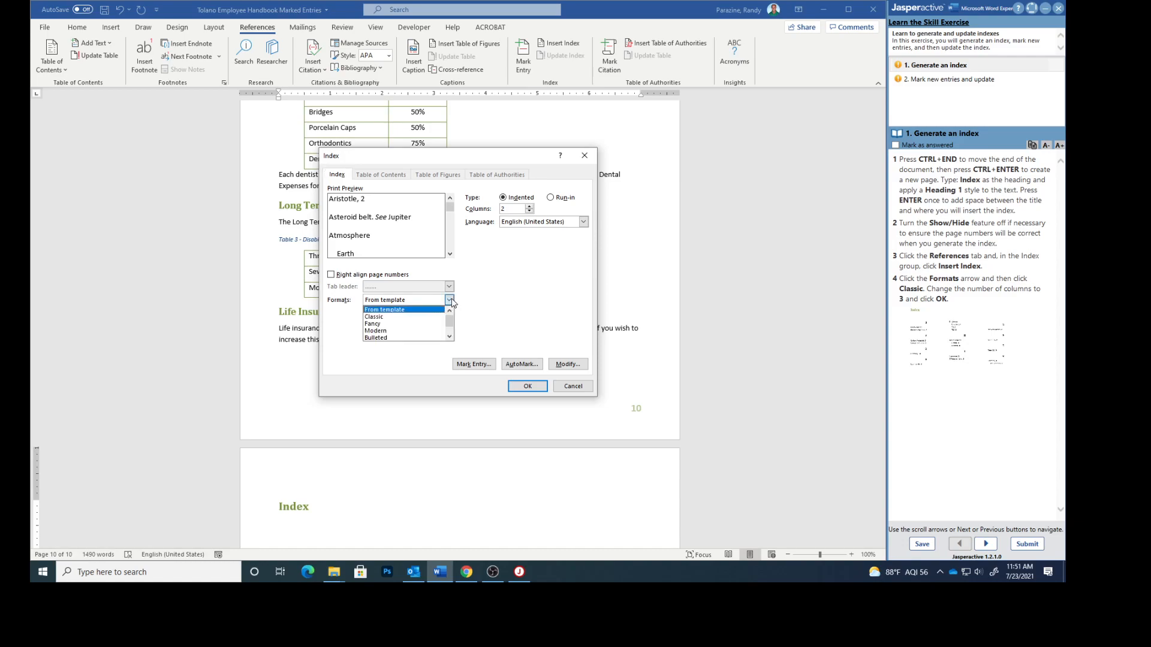
click(406, 317)
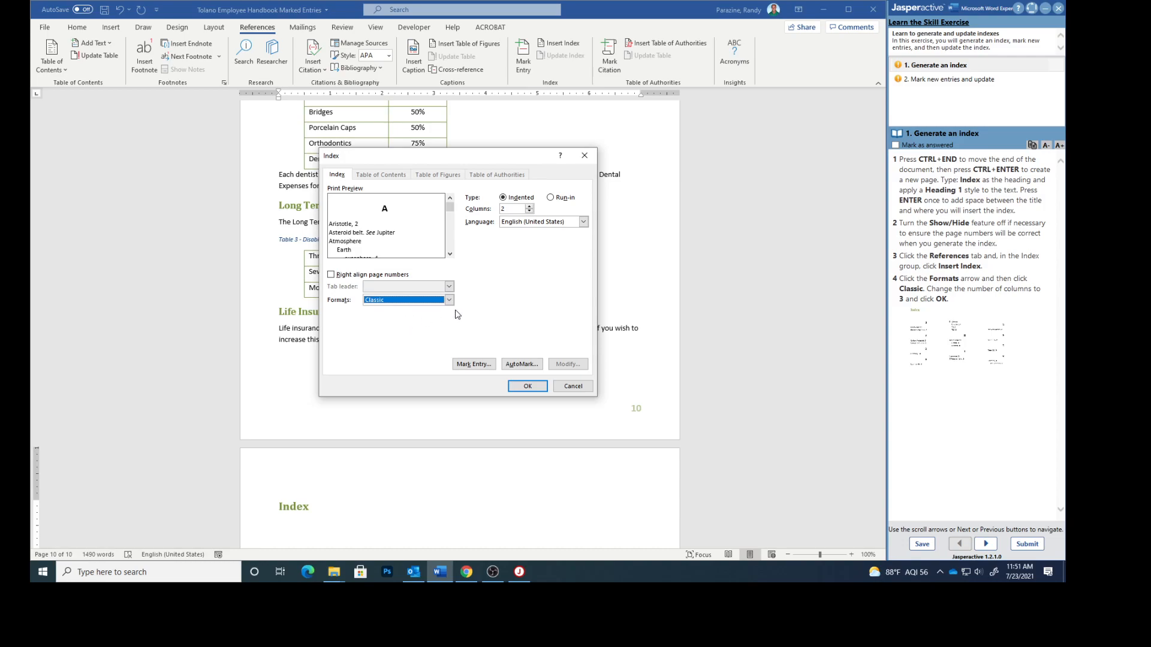
click(529, 206)
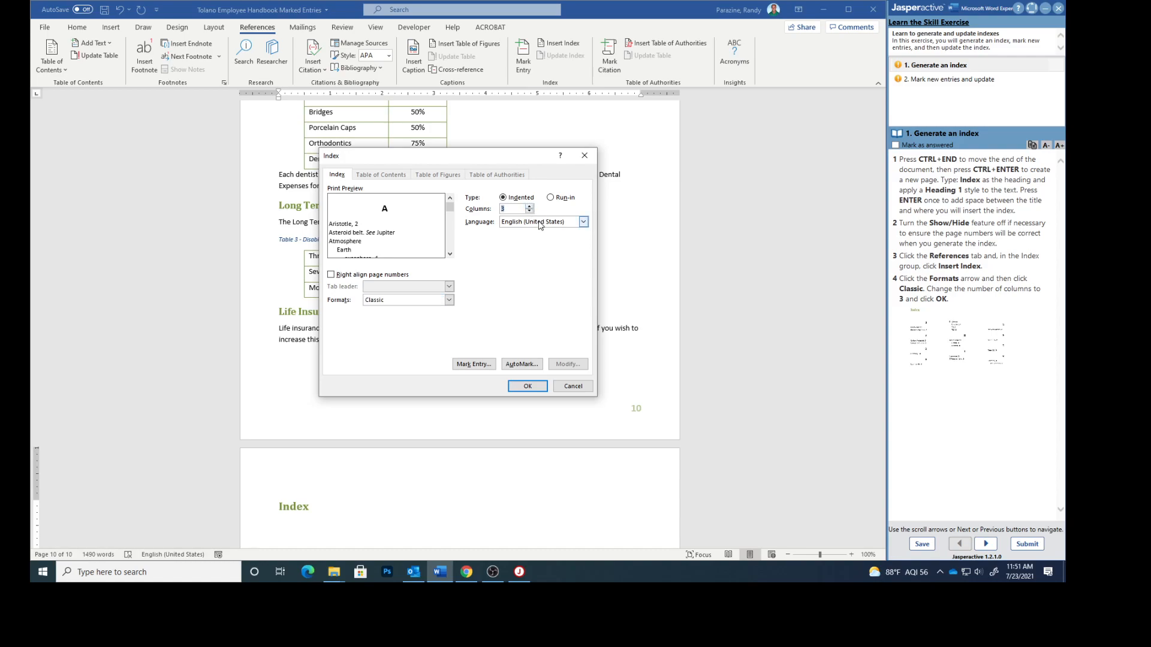
click(526, 385)
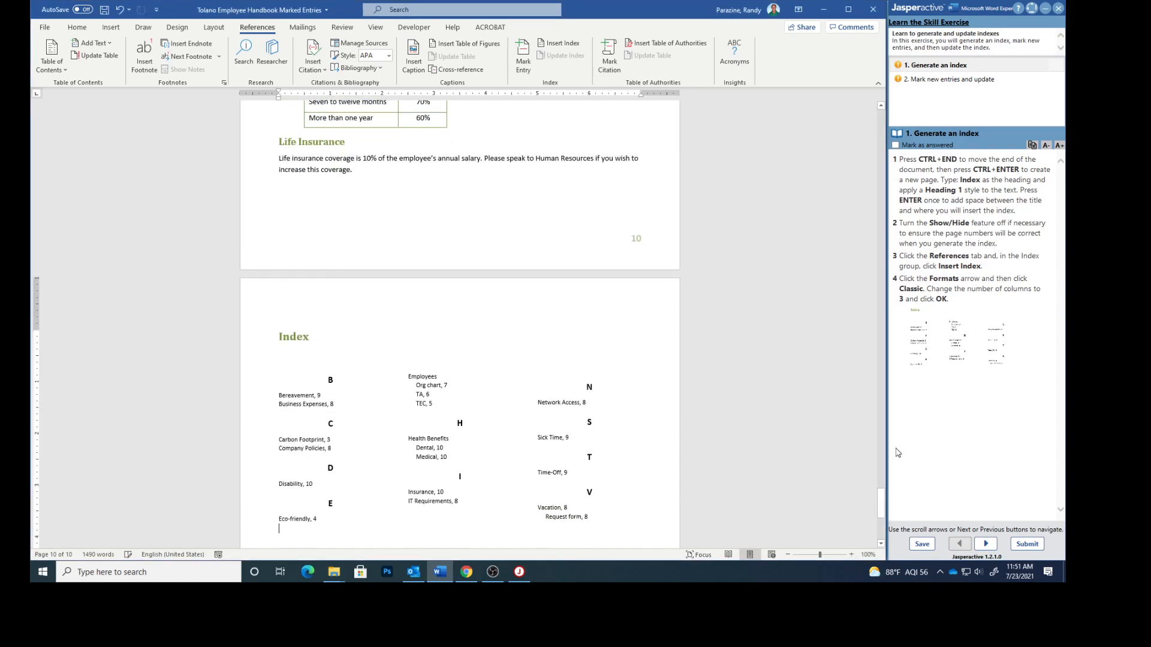
Step: Mark the Generate an index task as answered and go to the Mark new entries and update task
click(896, 145)
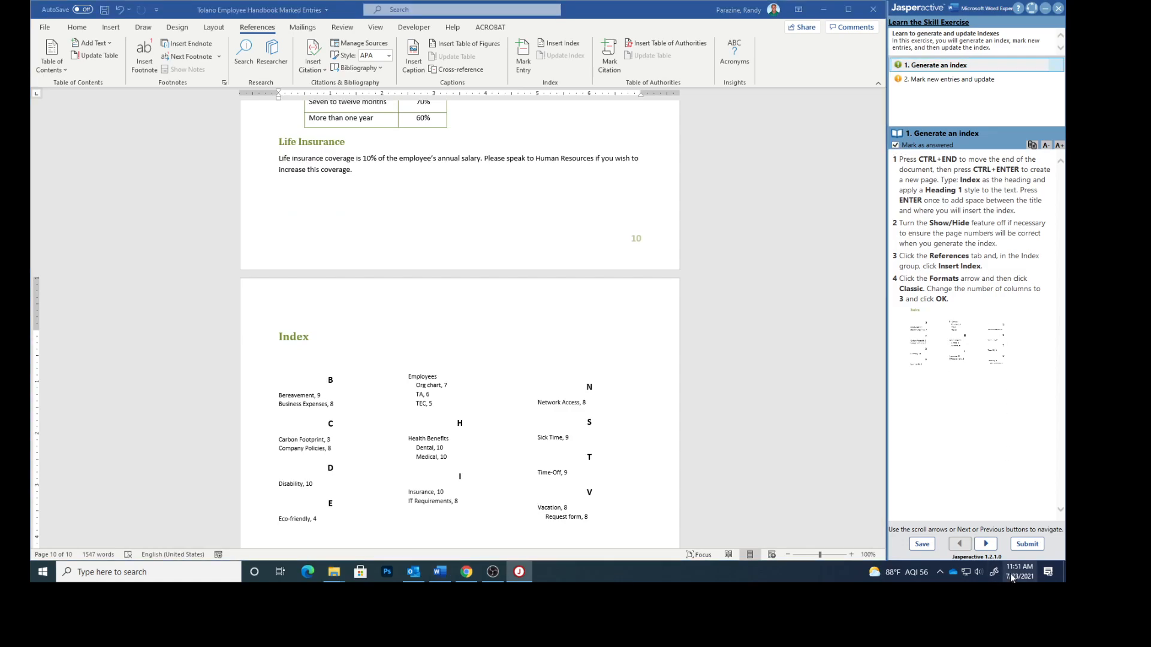
click(986, 544)
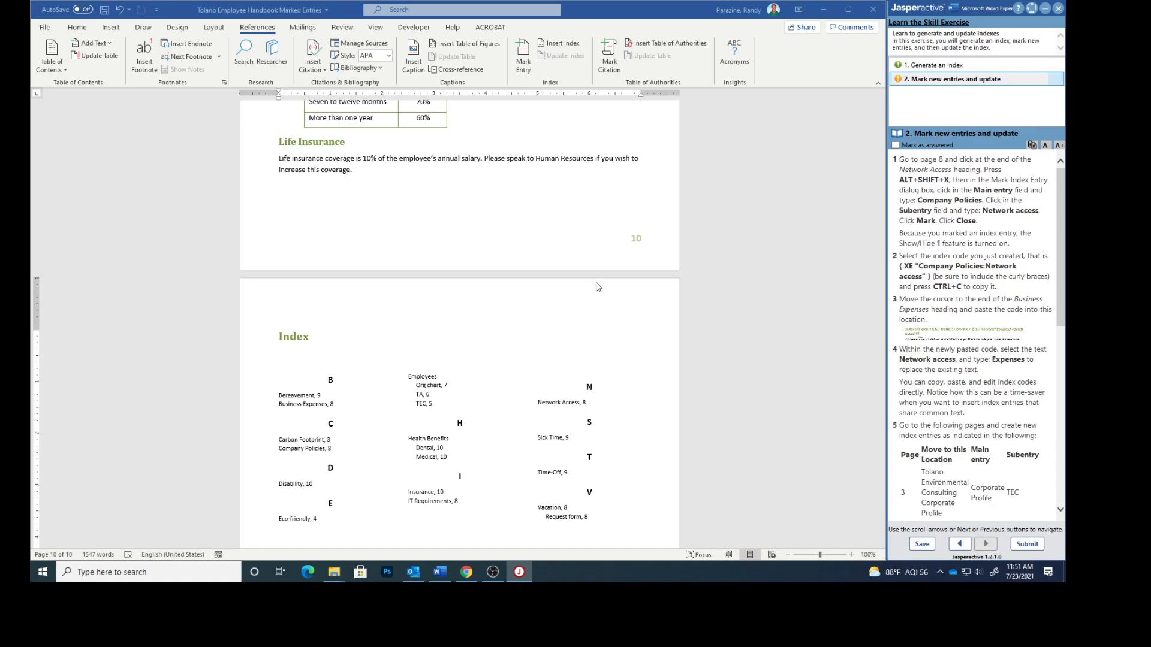
Step: Mark an index entry at the end of the Network Access heading on page 8, with main entry Company Policies and subentry Network access
scroll(603, 289, up, 20)
scroll(543, 288, up, 12)
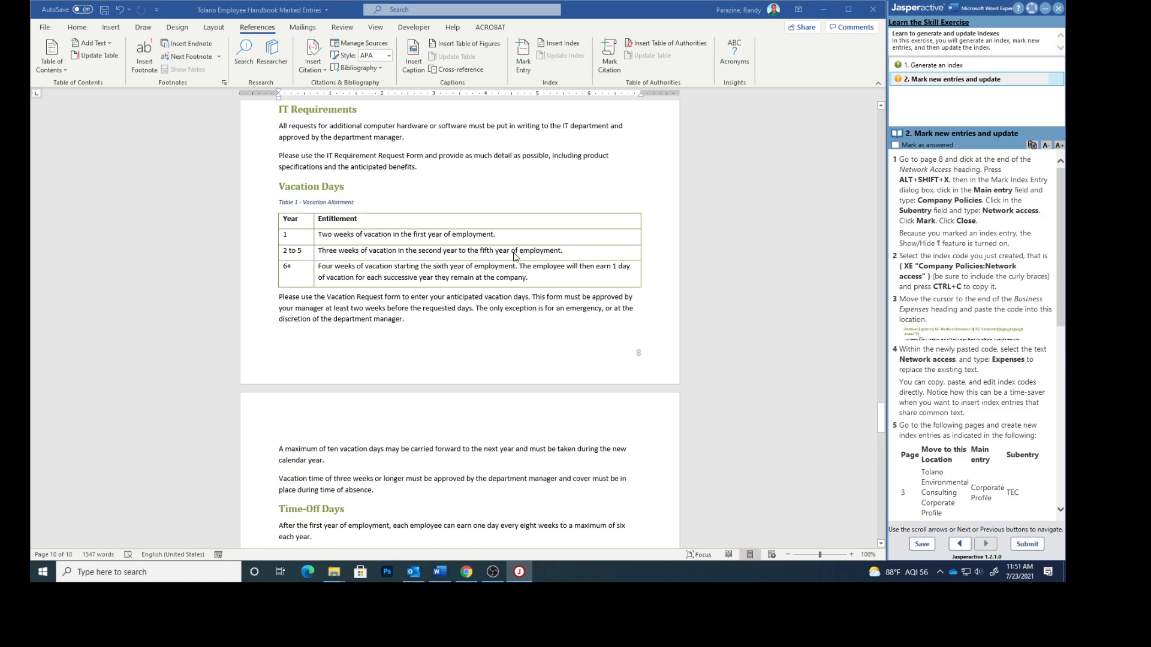
scroll(514, 256, up, 5)
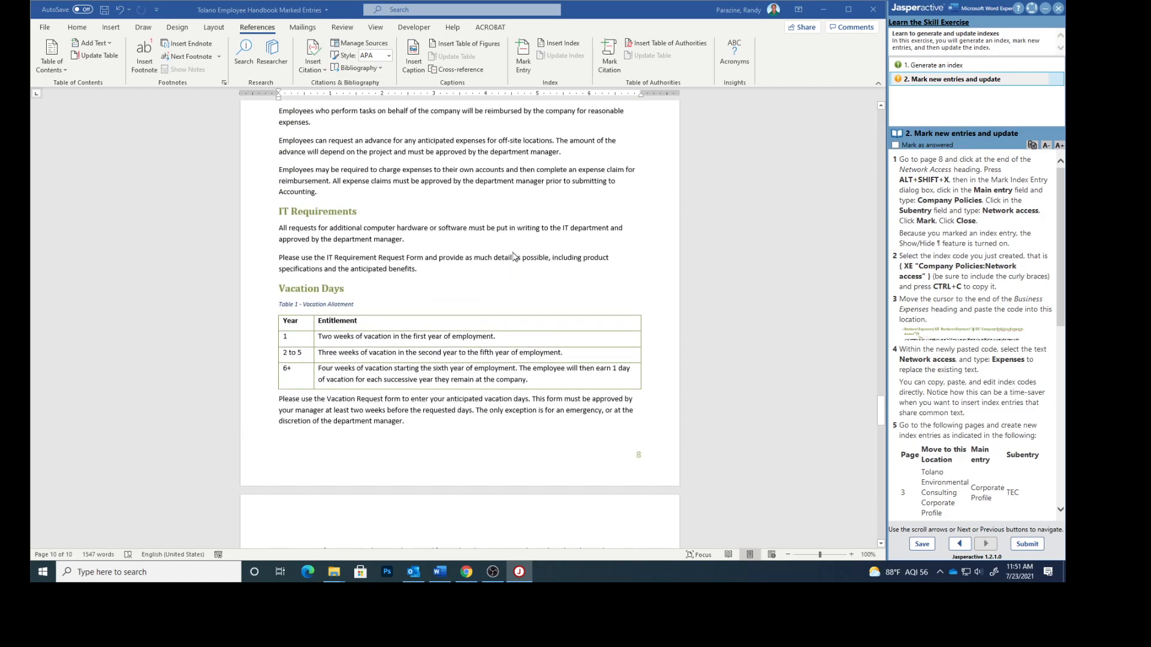
scroll(514, 257, up, 1)
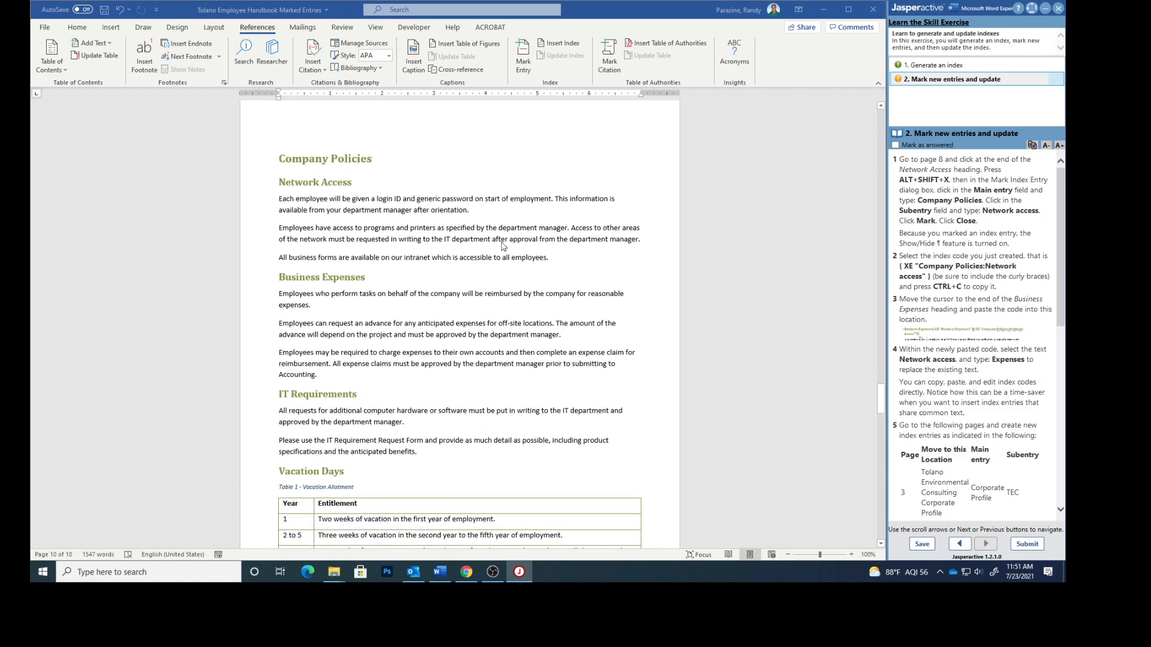
click(353, 184)
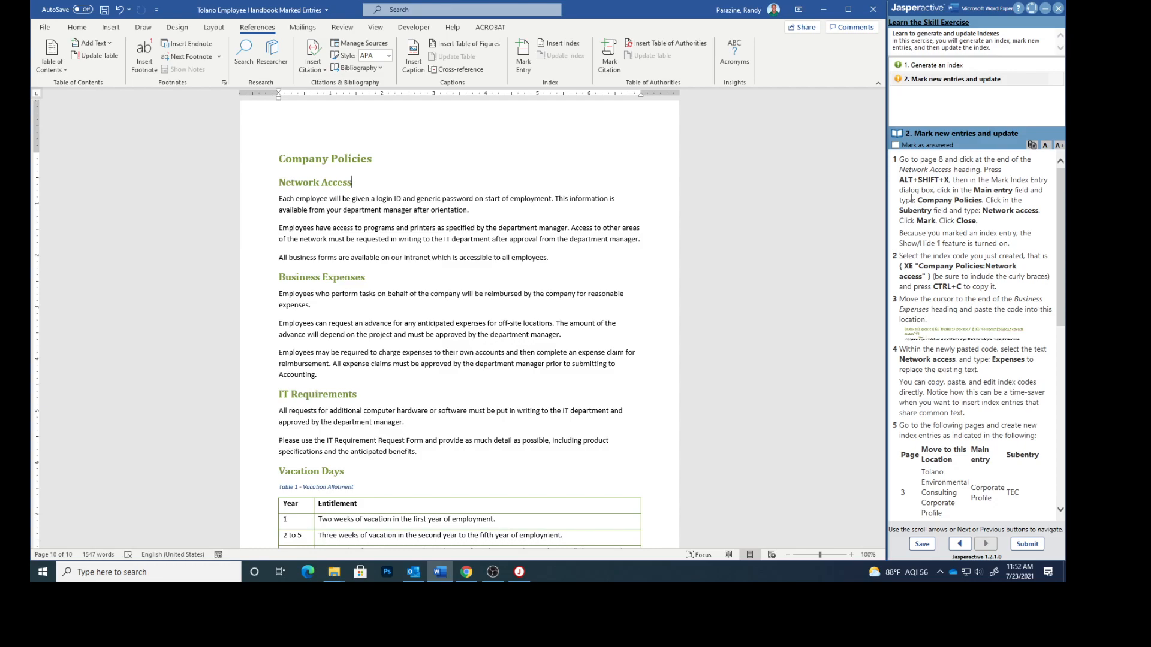
key(alt+shift+x)
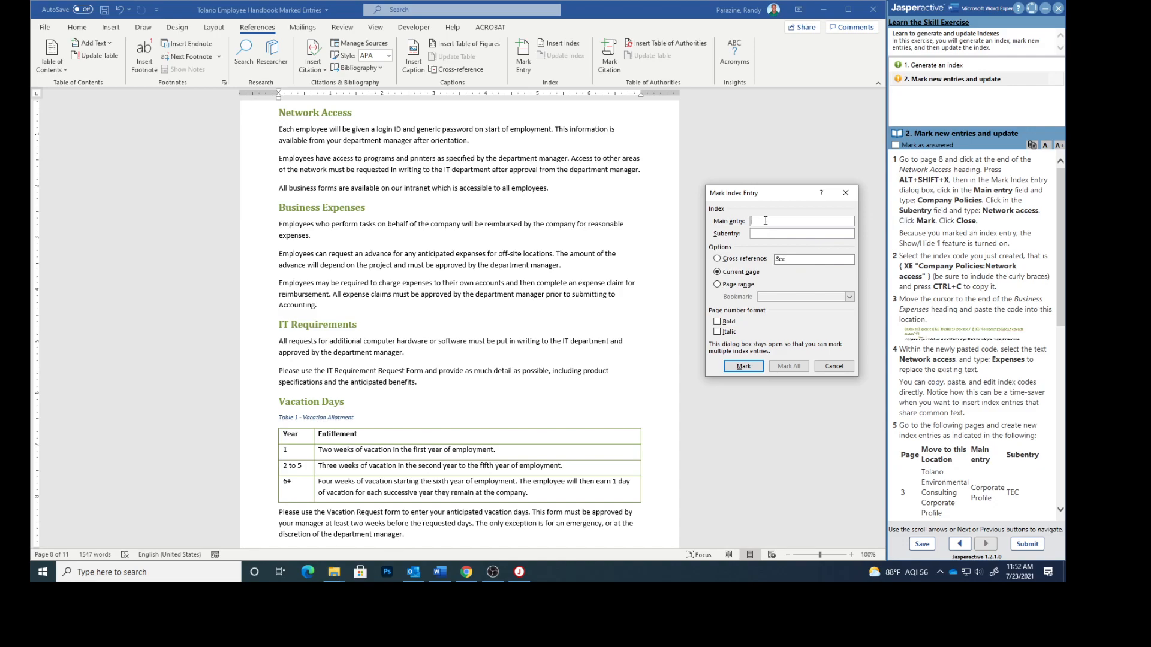
text(Company Polo)
key(BackSpace)
text(icies)
click(762, 233)
text(Network access)
click(743, 367)
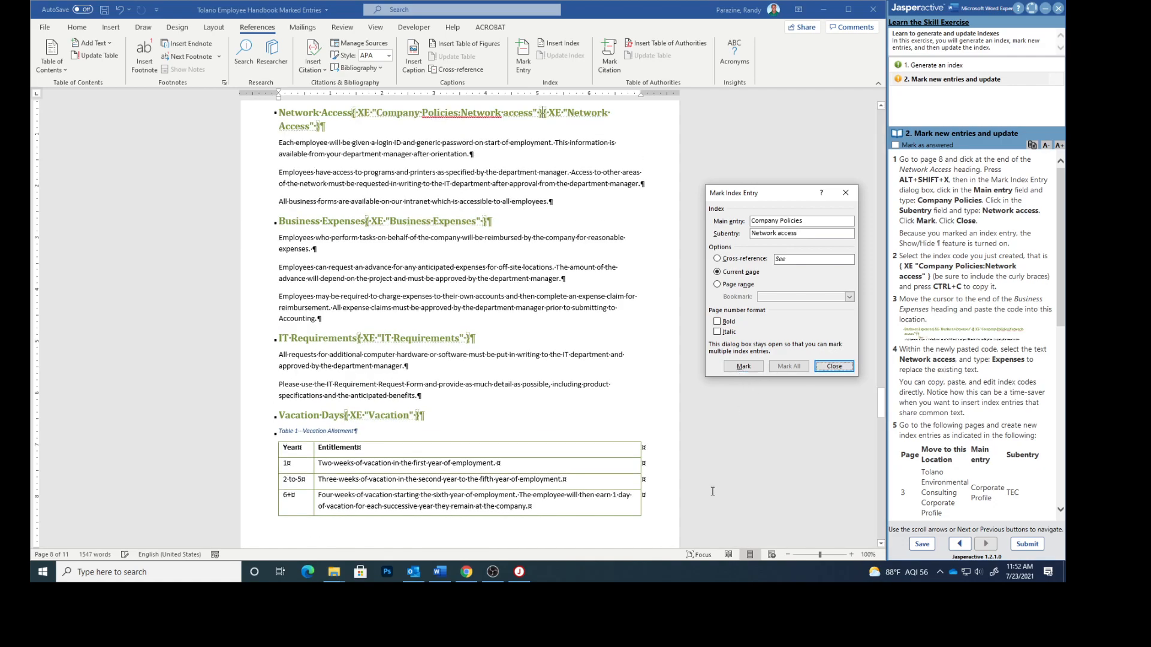
click(848, 371)
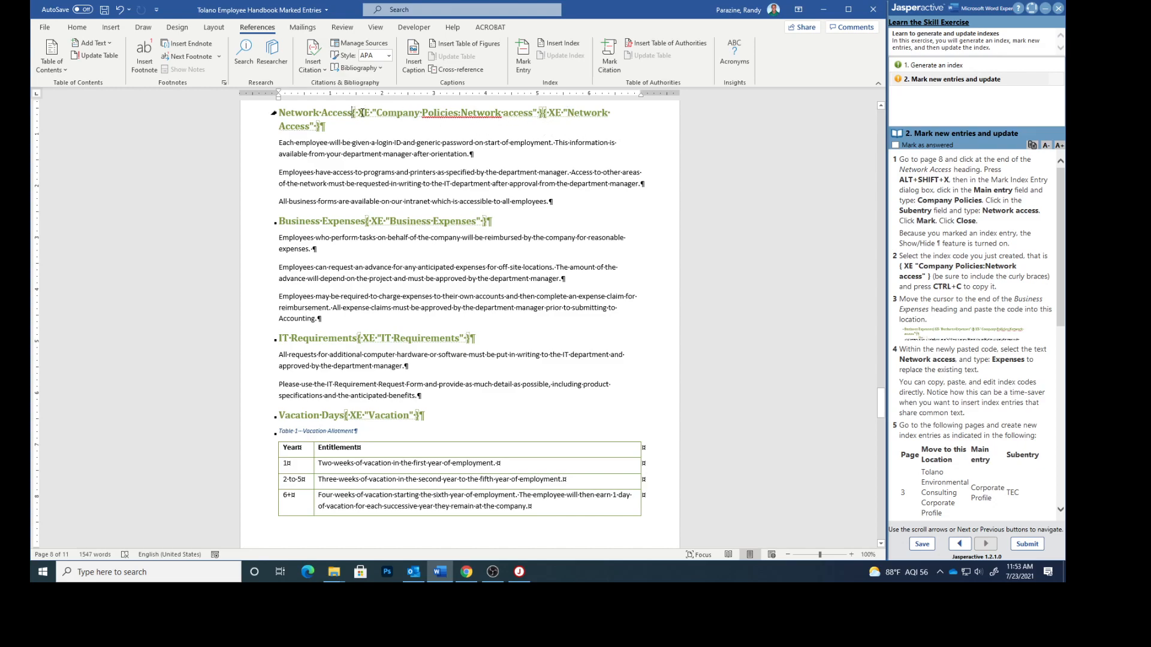
Step: Copy the Company Policies:Network access index code, including its curly braces, from the Network Access heading
drag(360, 112, 392, 118)
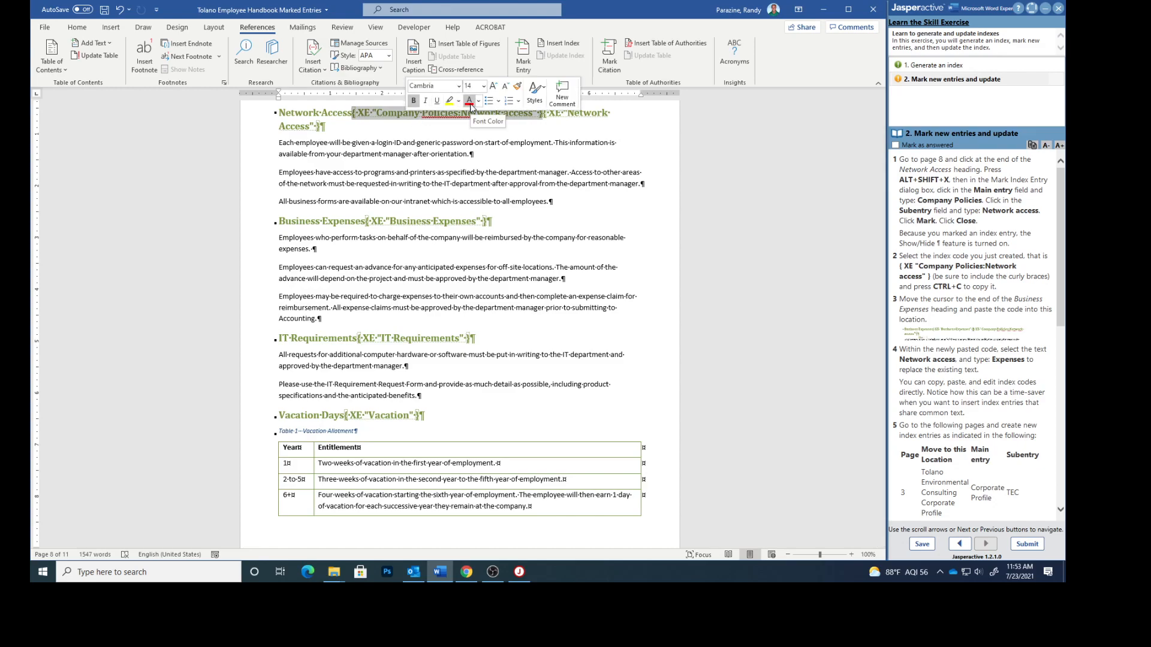
key(ctrl+c)
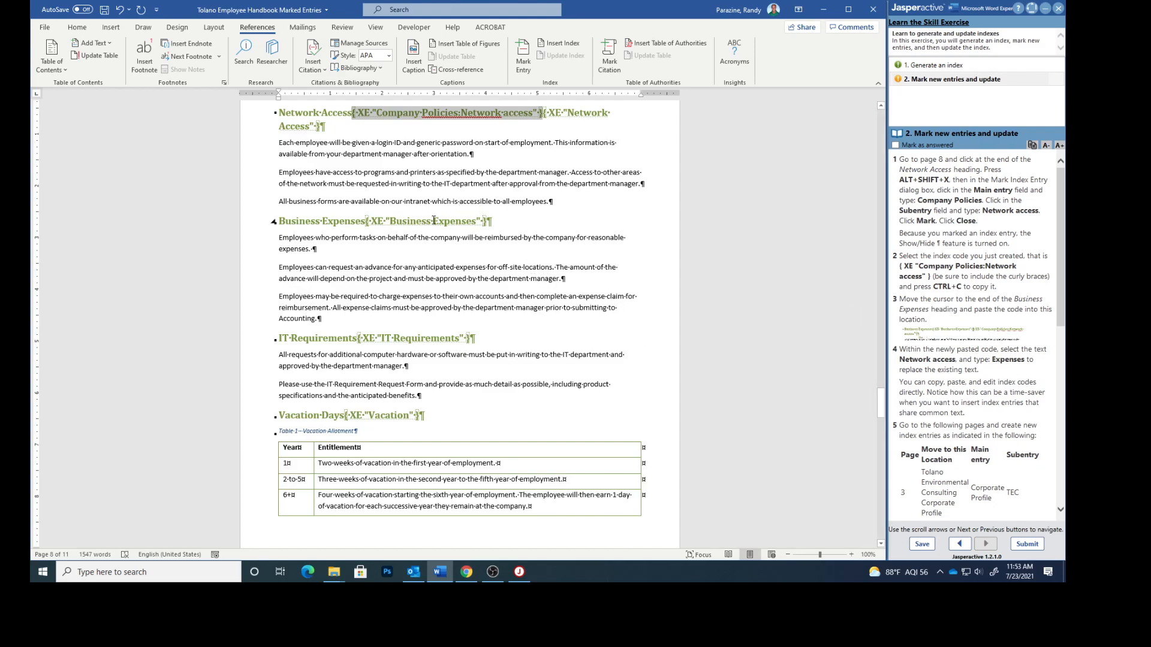
Step: Try pasting the copied index code directly after the words Business Expenses, check the exercise's sample picture, and undo the paste
click(365, 223)
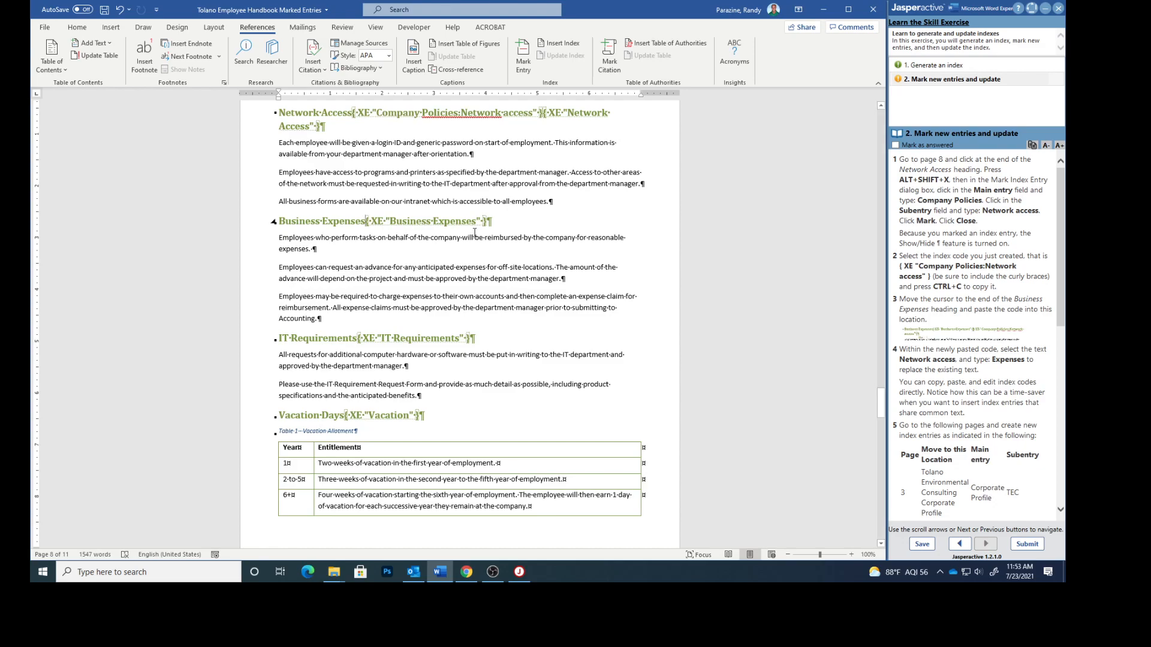
key(ctrl+v)
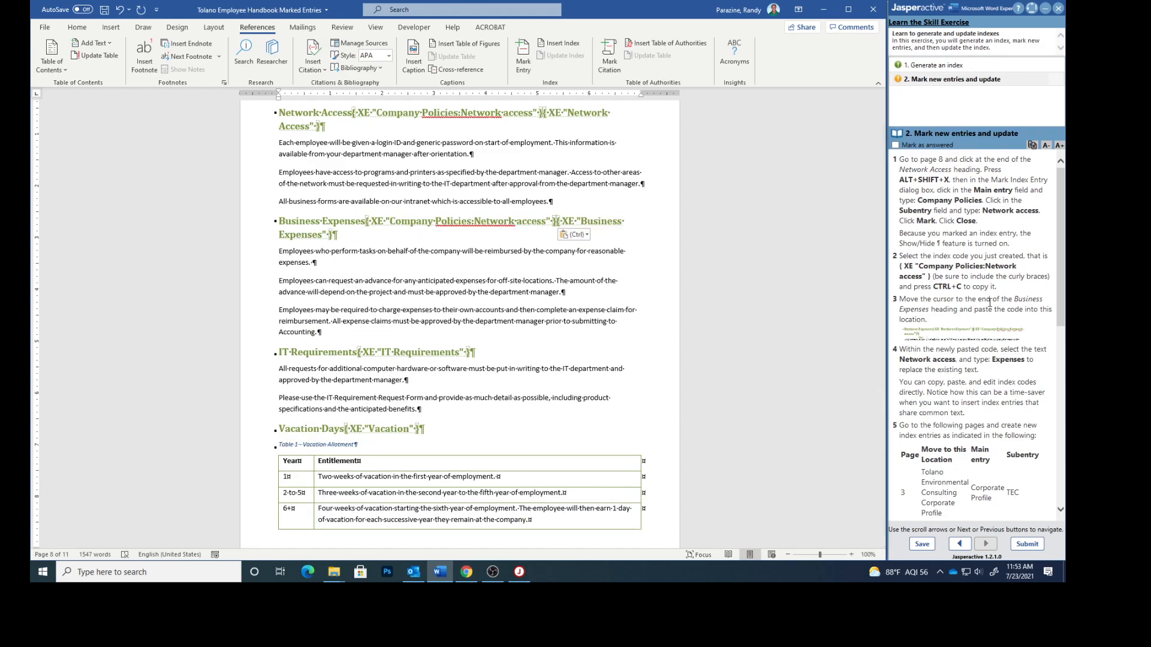
click(930, 333)
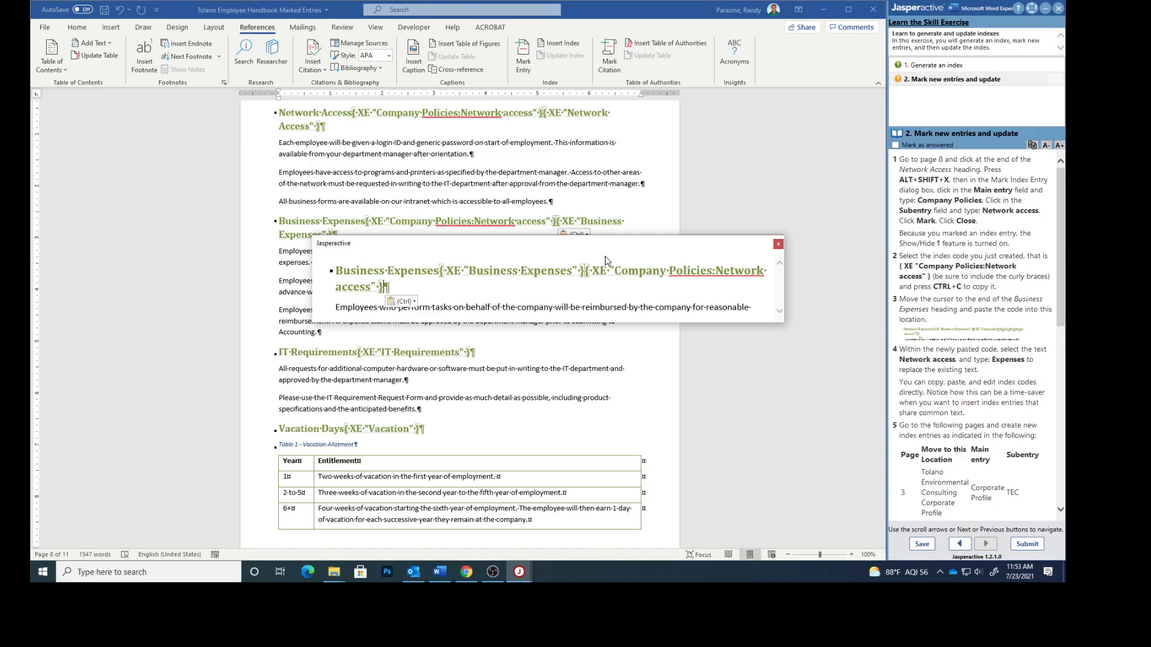
click(778, 244)
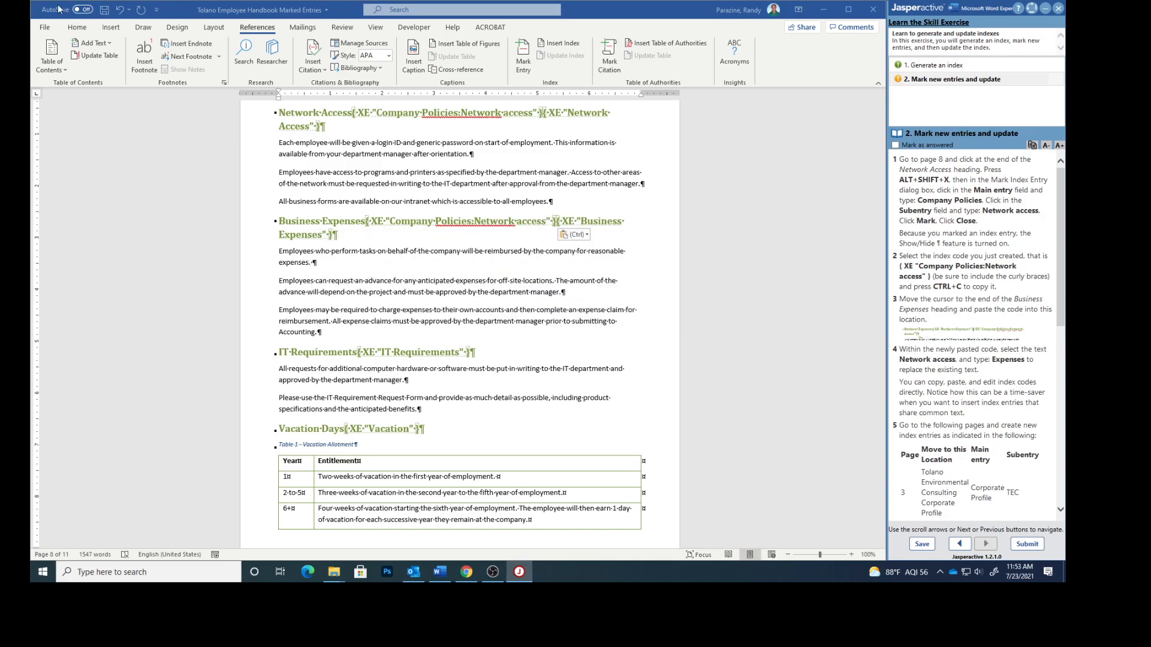
click(119, 10)
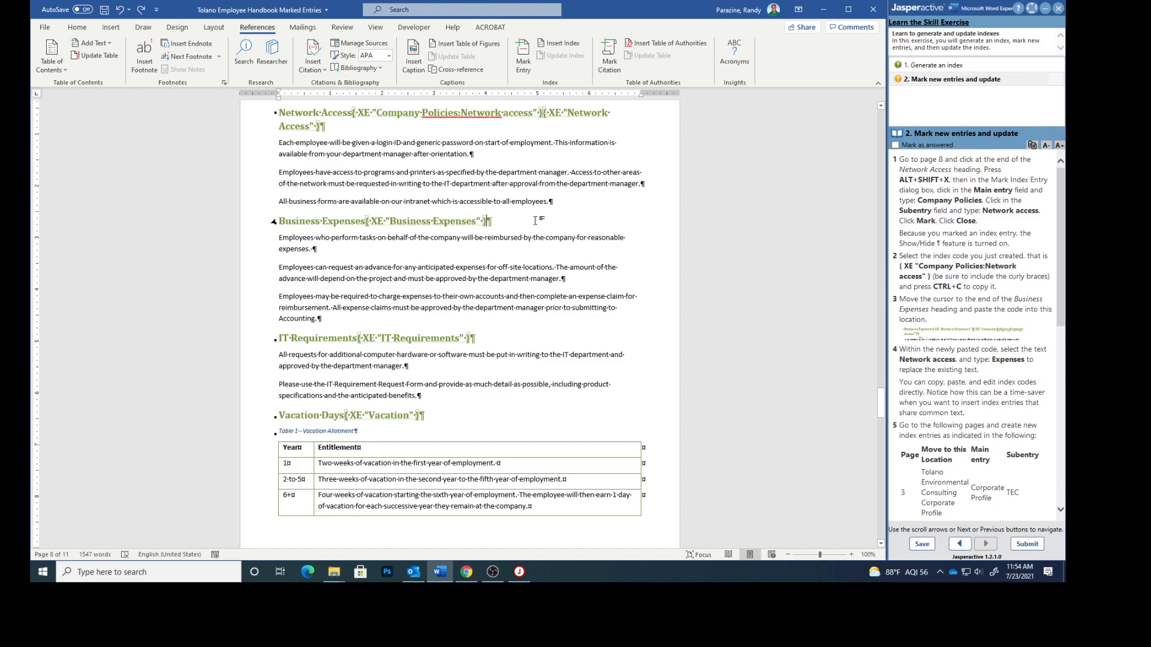
Step: Paste the copied index code at the end of the Business Expenses heading, after its existing index code
key(ctrl+v)
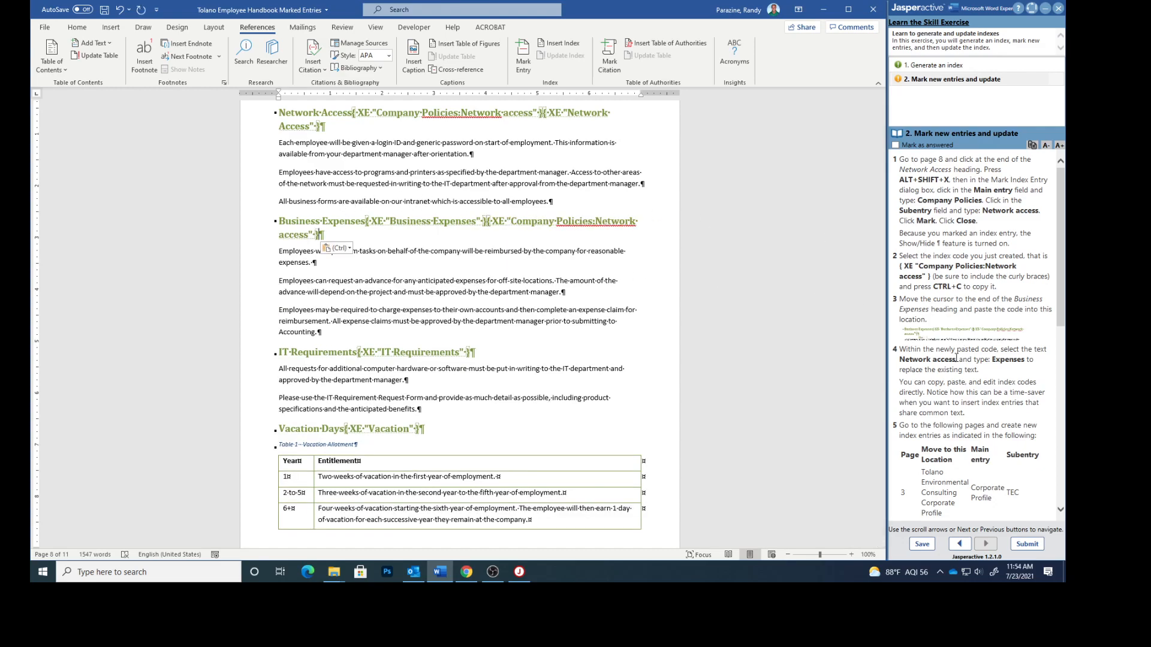
scroll(956, 358, down, 2)
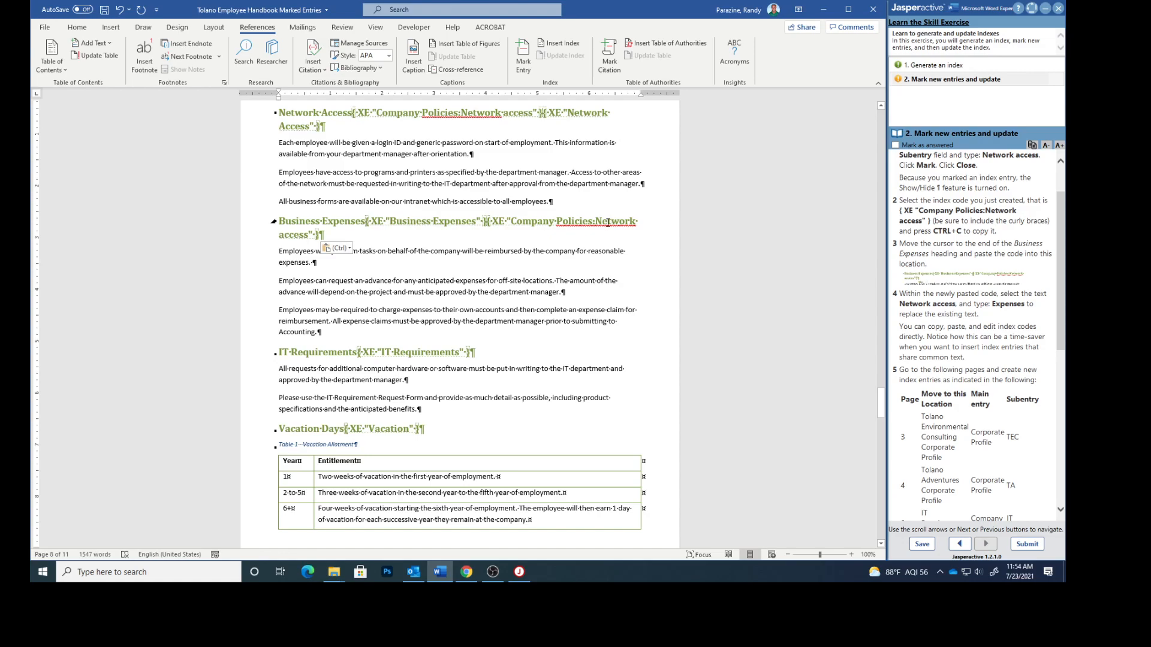
drag(594, 221, 326, 240)
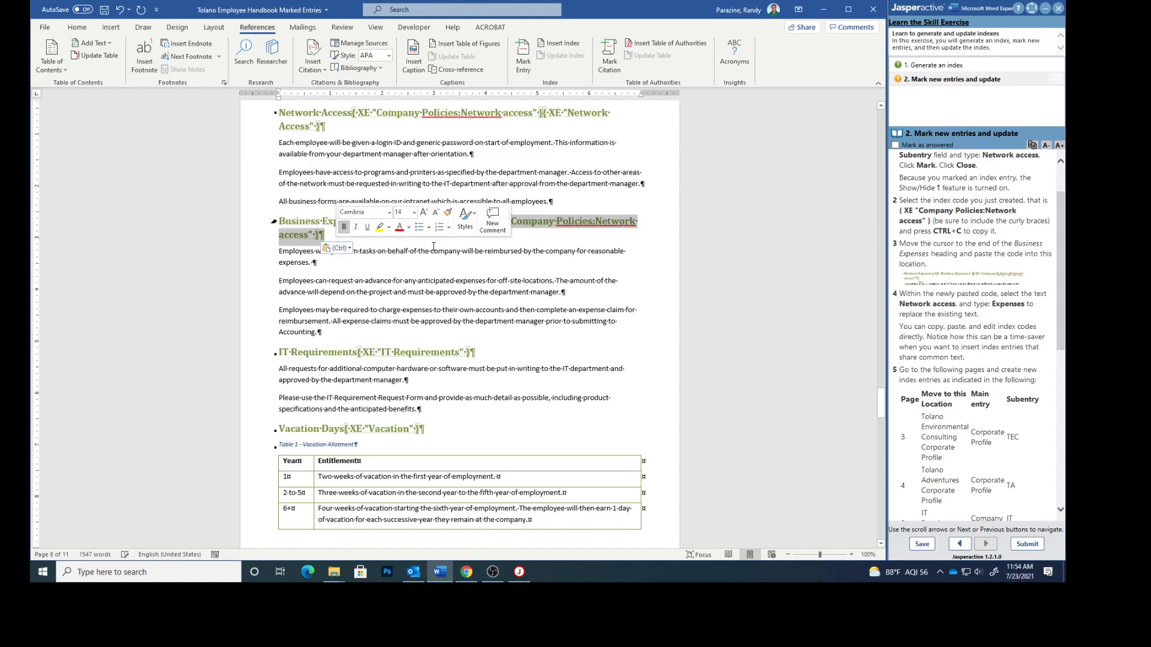
click(610, 256)
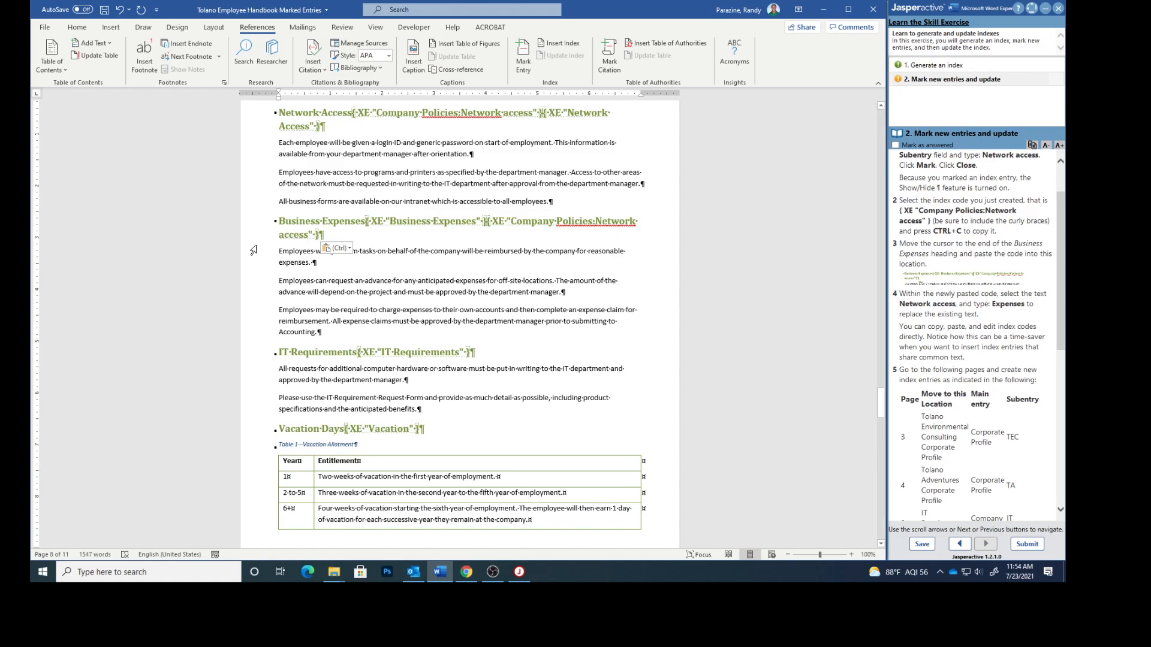
drag(311, 236, 705, 232)
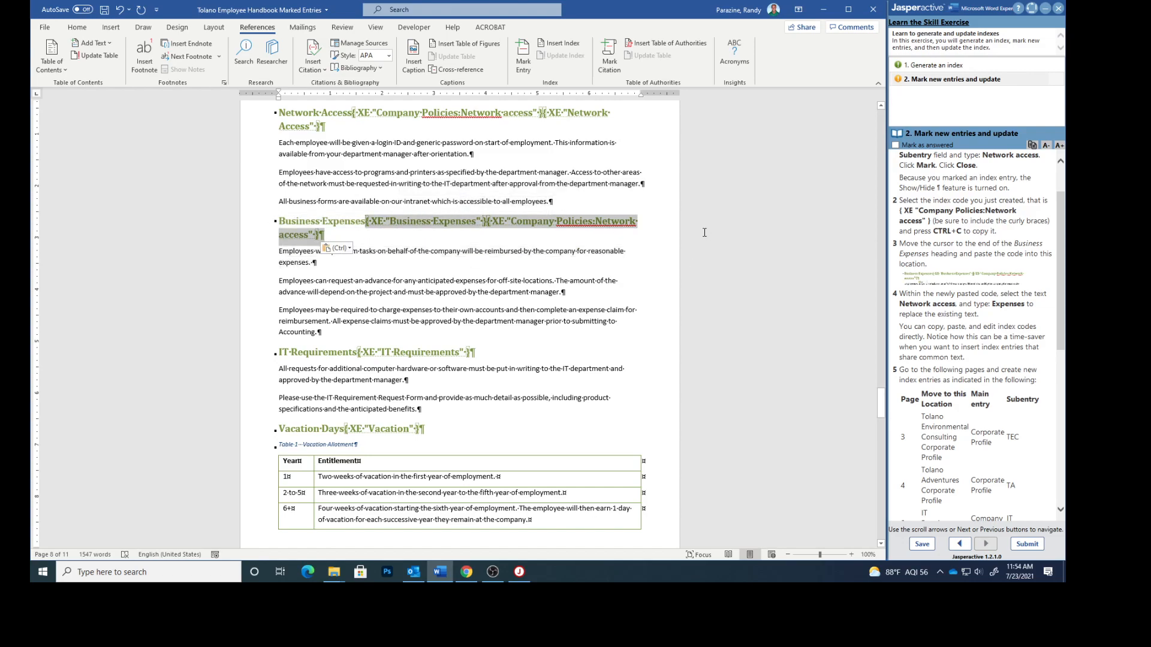
click(597, 221)
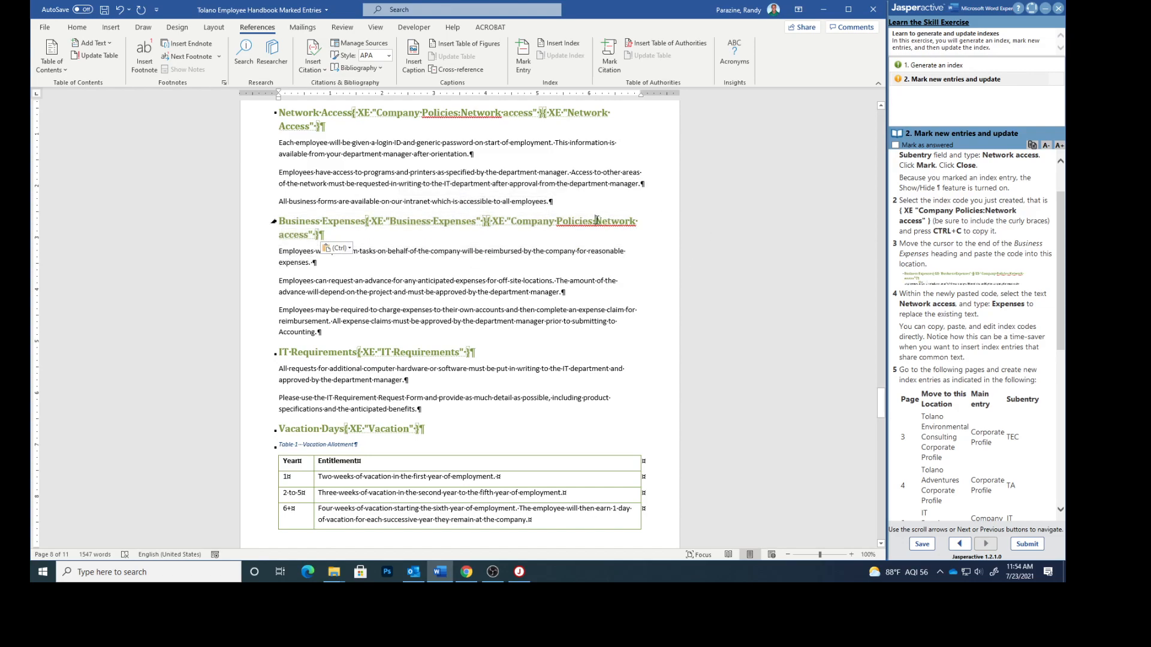
drag(595, 221, 440, 236)
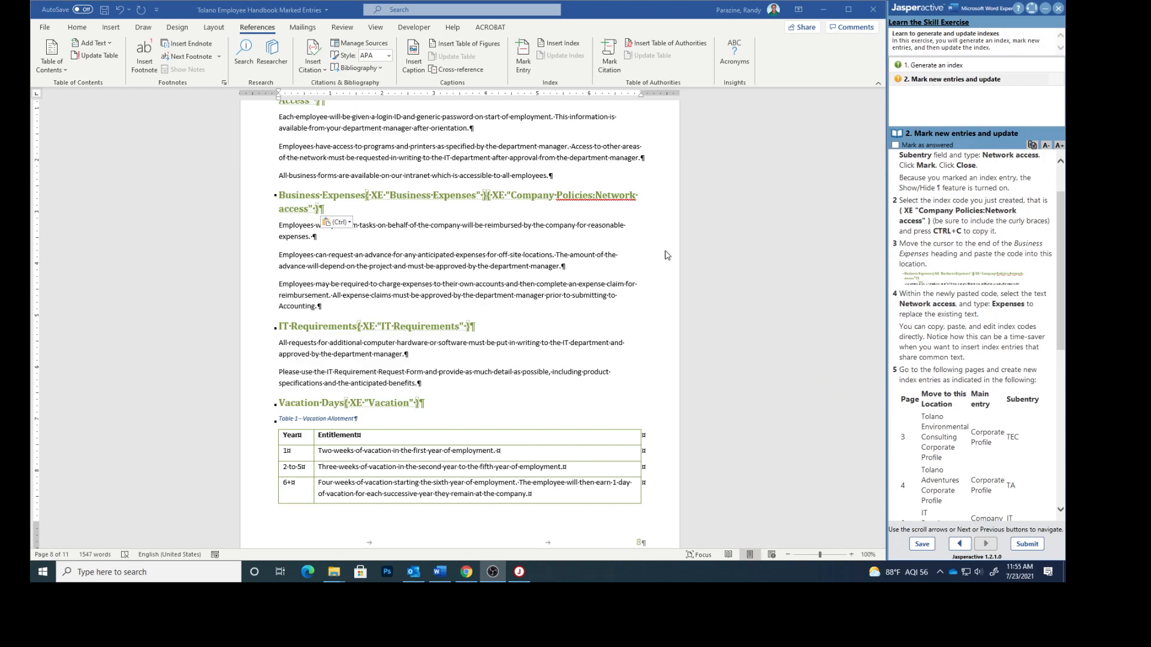
Step: Replace the text Network access with Expenses in the index code pasted into the Business Expenses heading
click(621, 199)
double_click(621, 200)
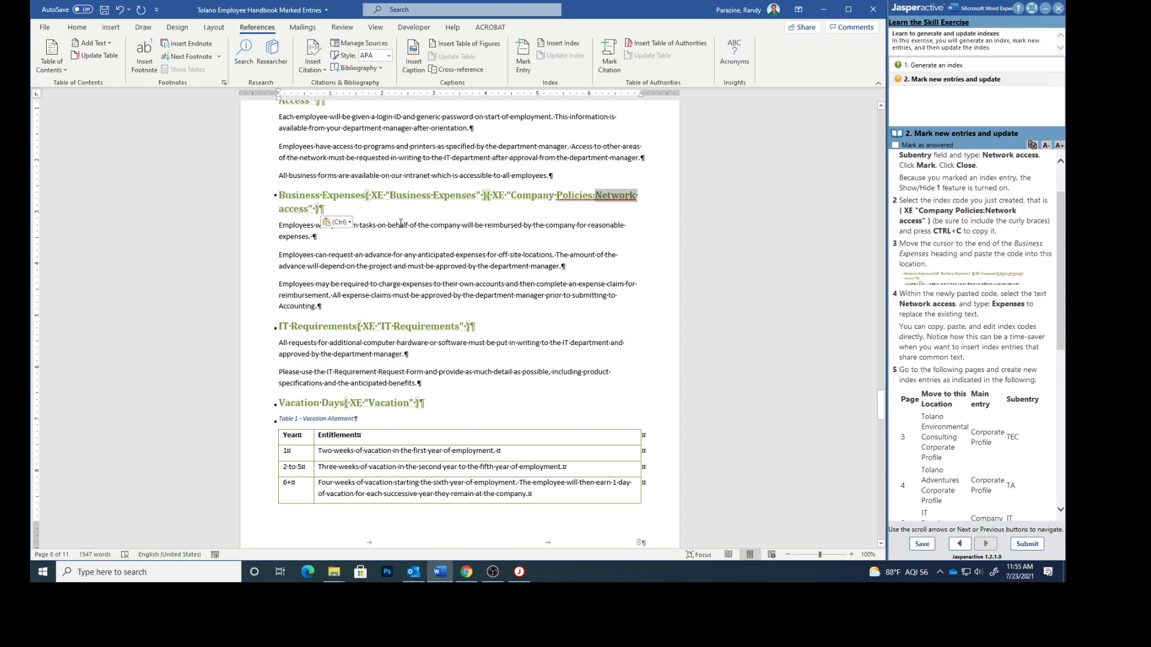
shift+click(297, 211)
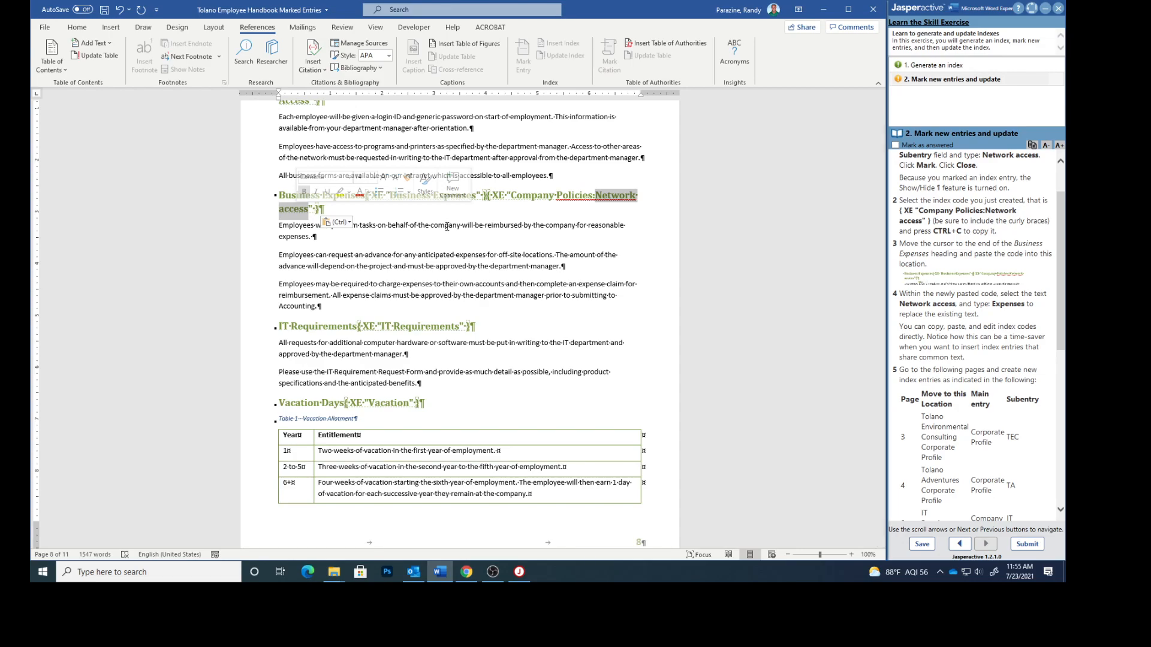
text(Expenses)
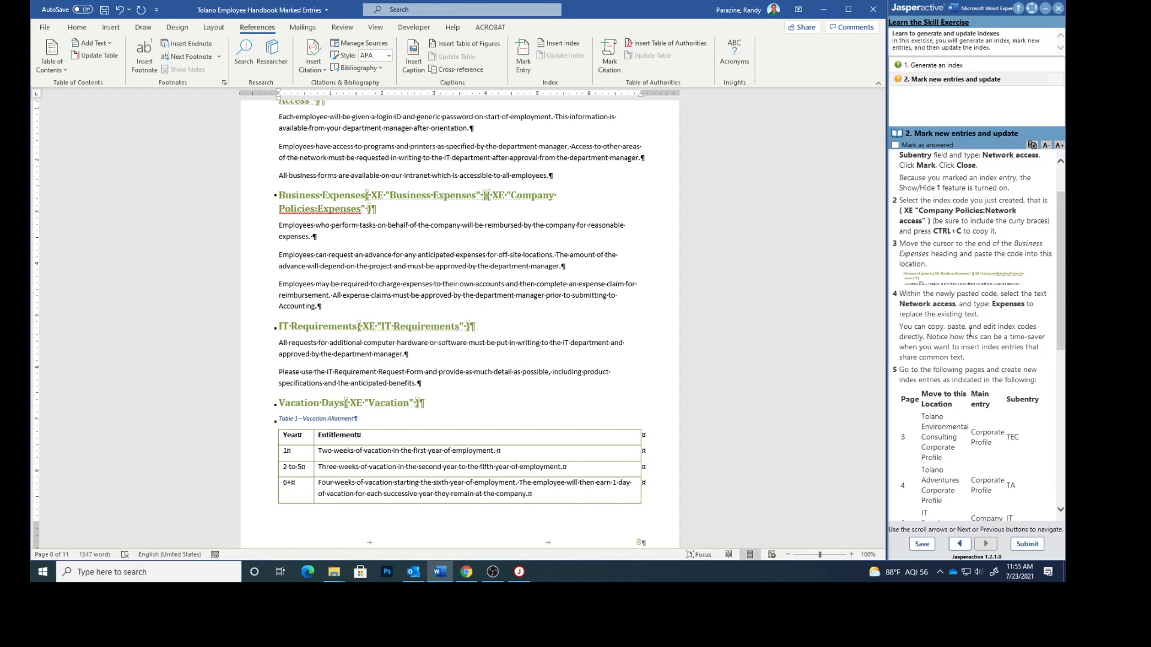
Step: Mark an index entry at the end of the Tolano Adventures Corporate Profile heading, with main entry Corporate Profile and subentry TEC
scroll(970, 331, down, 3)
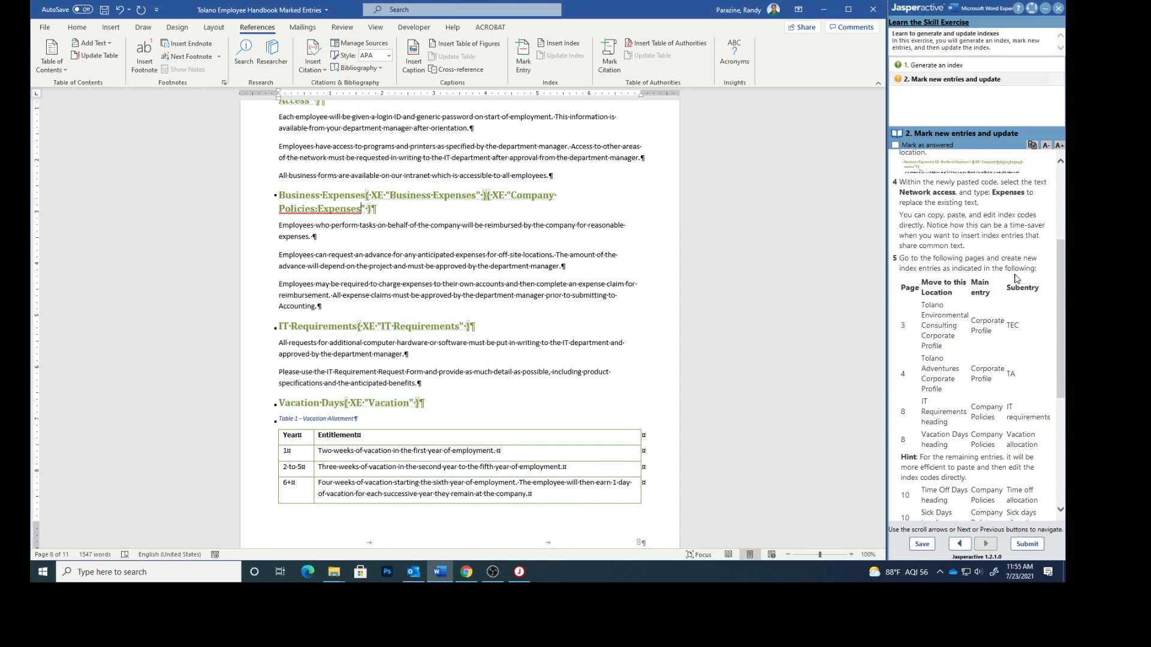
scroll(1015, 278, down, 1)
scroll(1015, 278, down, 1)
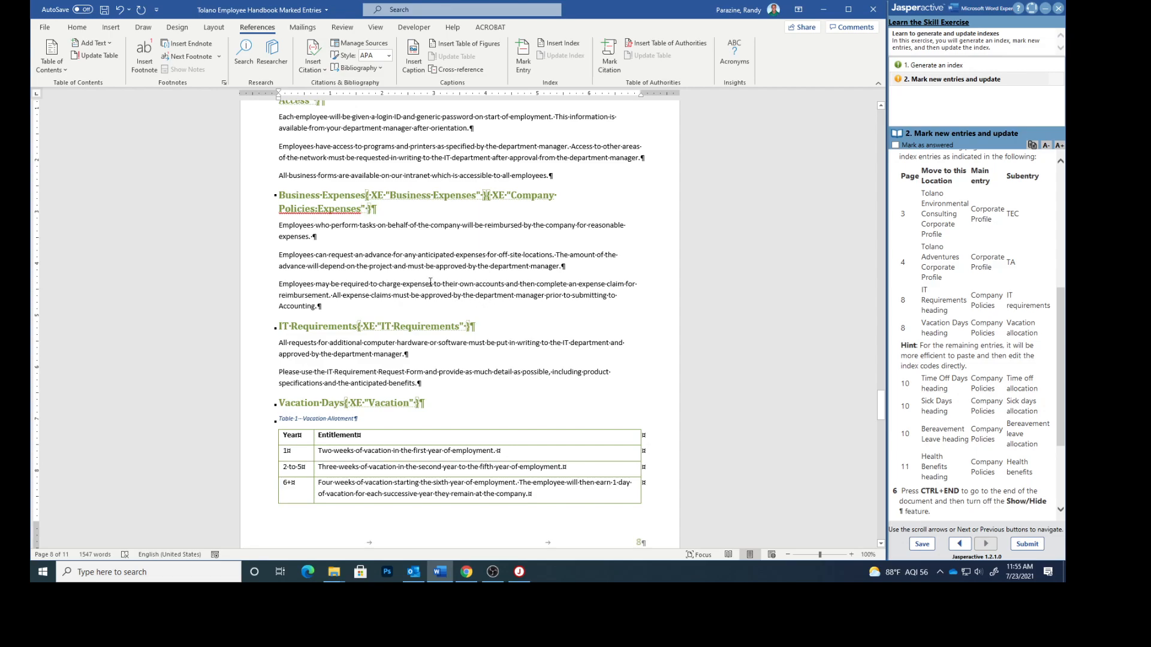
scroll(478, 348, up, 8)
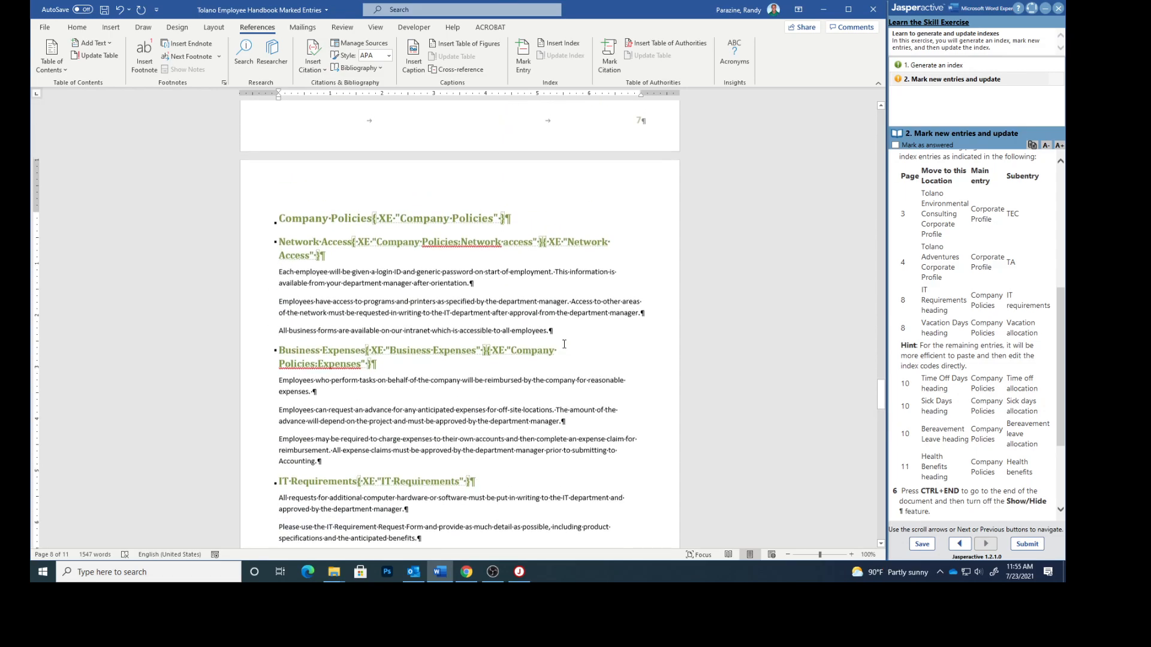
drag(880, 388, 810, 247)
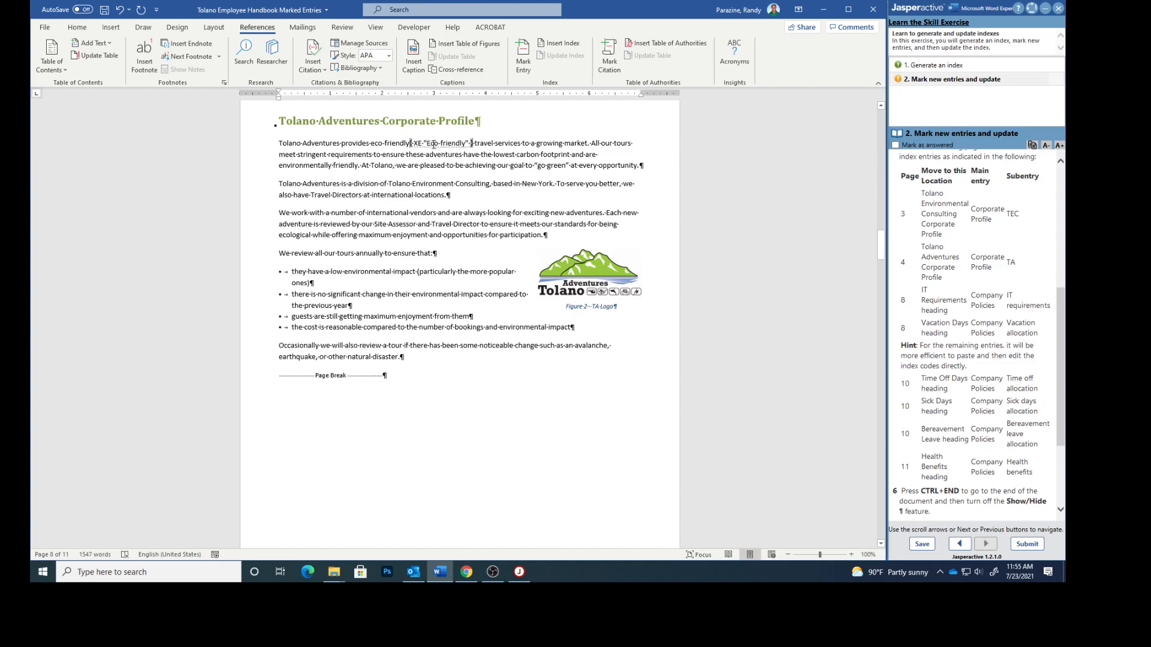
click(477, 120)
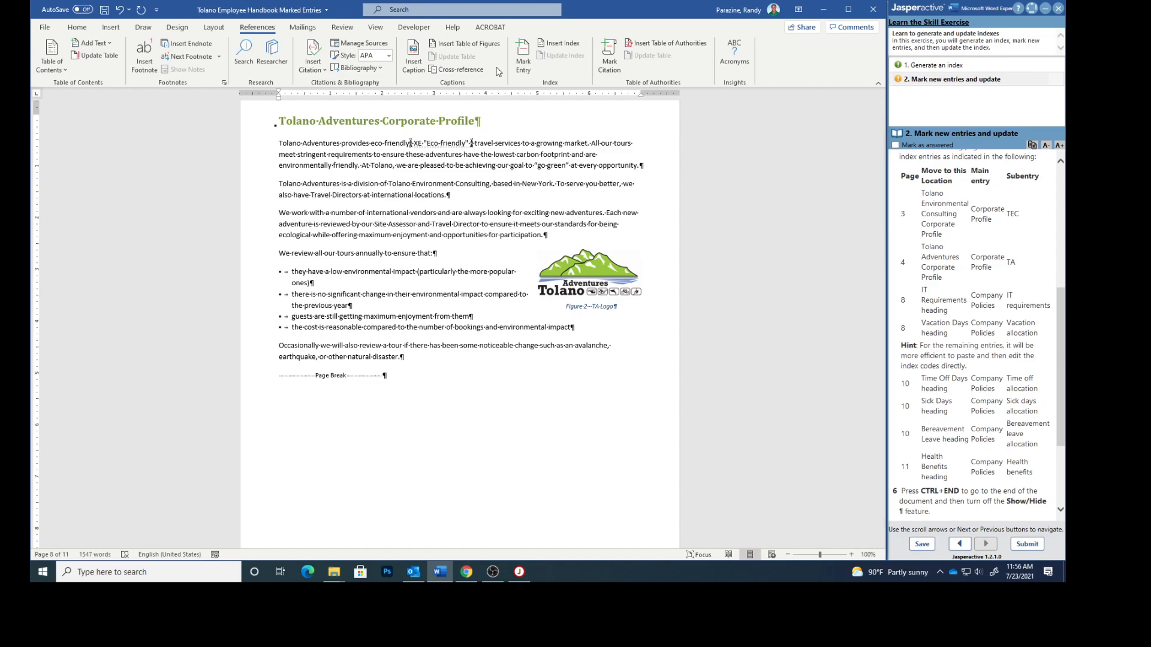
click(522, 53)
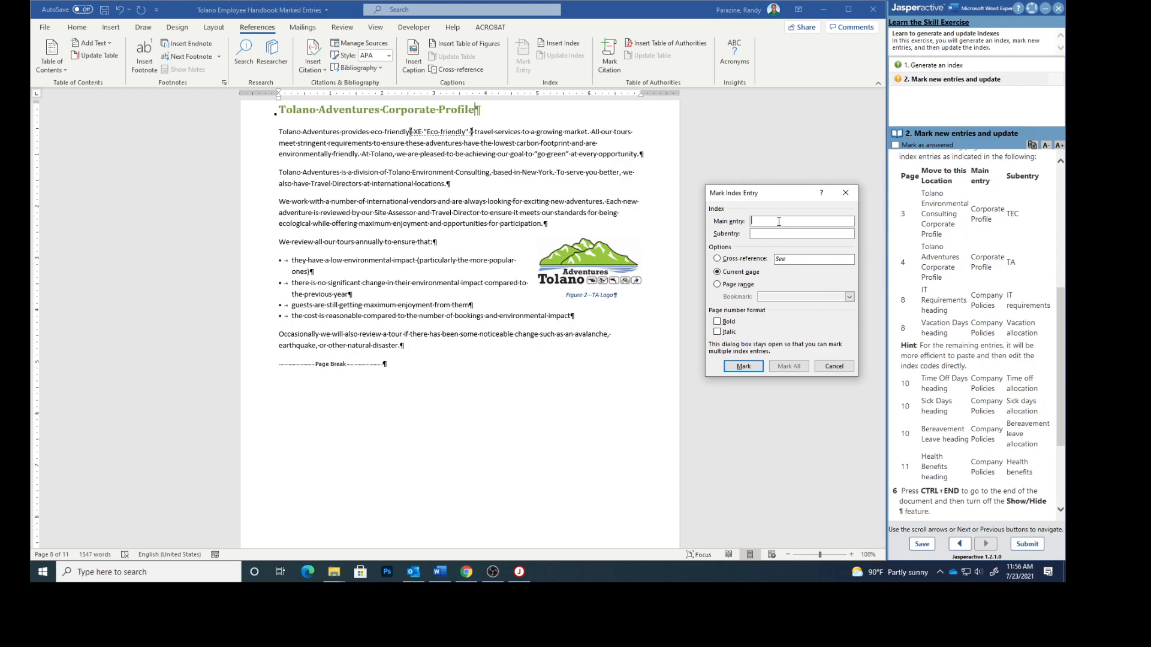
text(Corporate)
text( Pro)
text(file)
text(TEC)
click(737, 367)
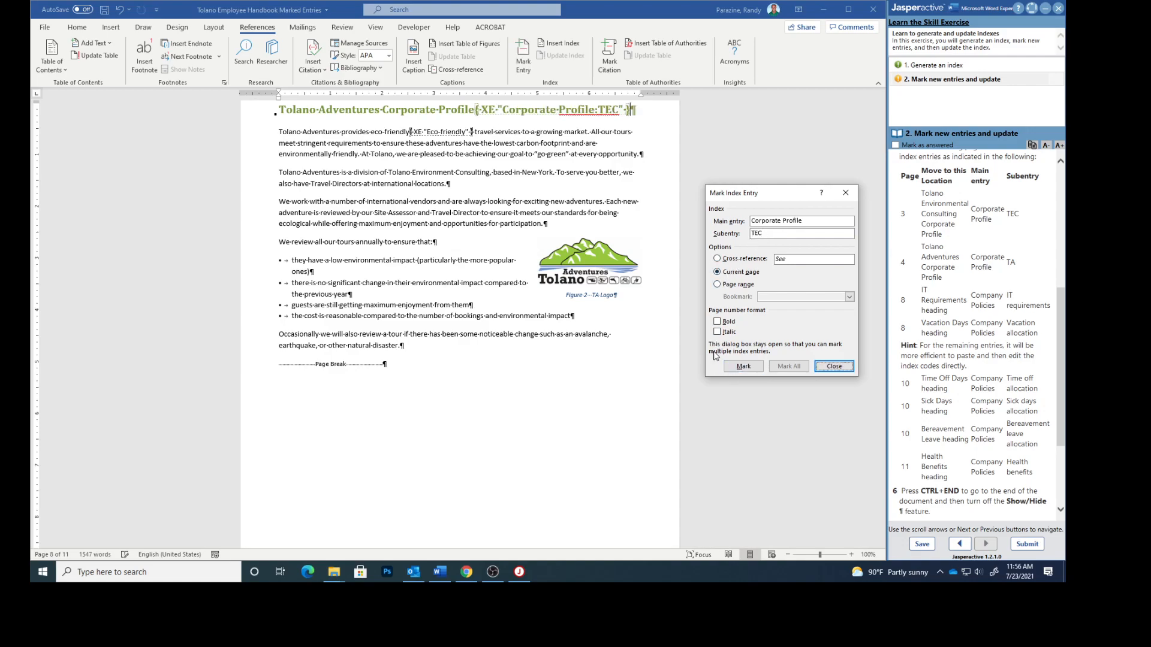
Step: Mark another entry after the TEC code in the Tolano Adventures Corporate Profile heading, with main entry Corporate Profile and subentry TA
scroll(575, 351, down, 5)
scroll(575, 351, down, 8)
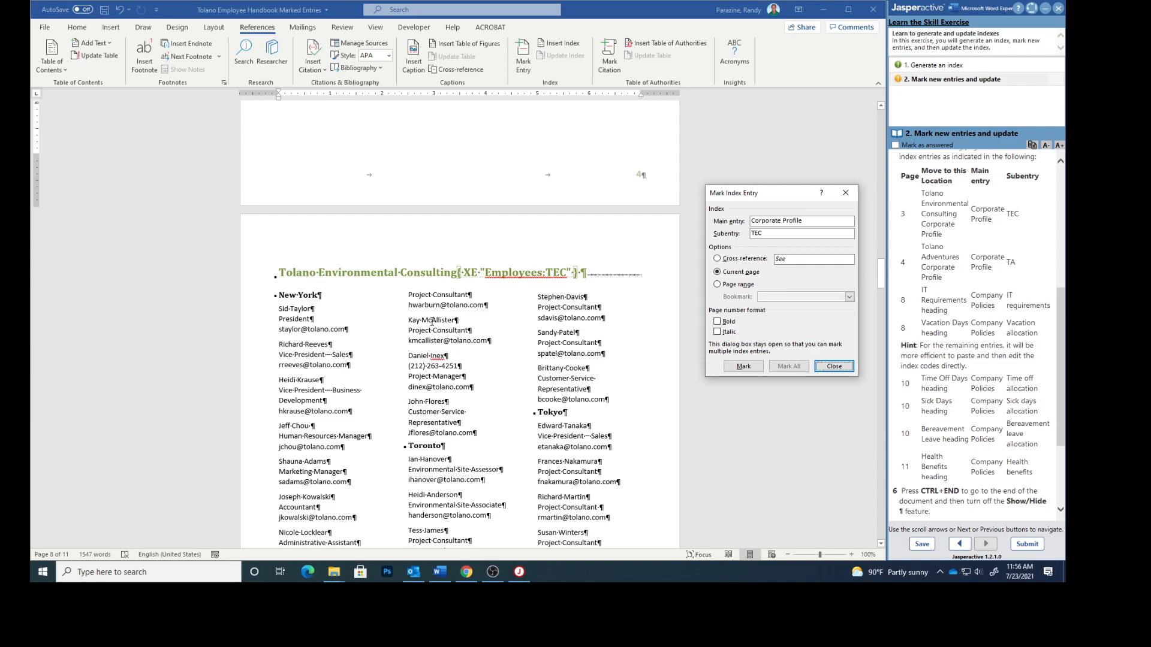
scroll(432, 322, up, 10)
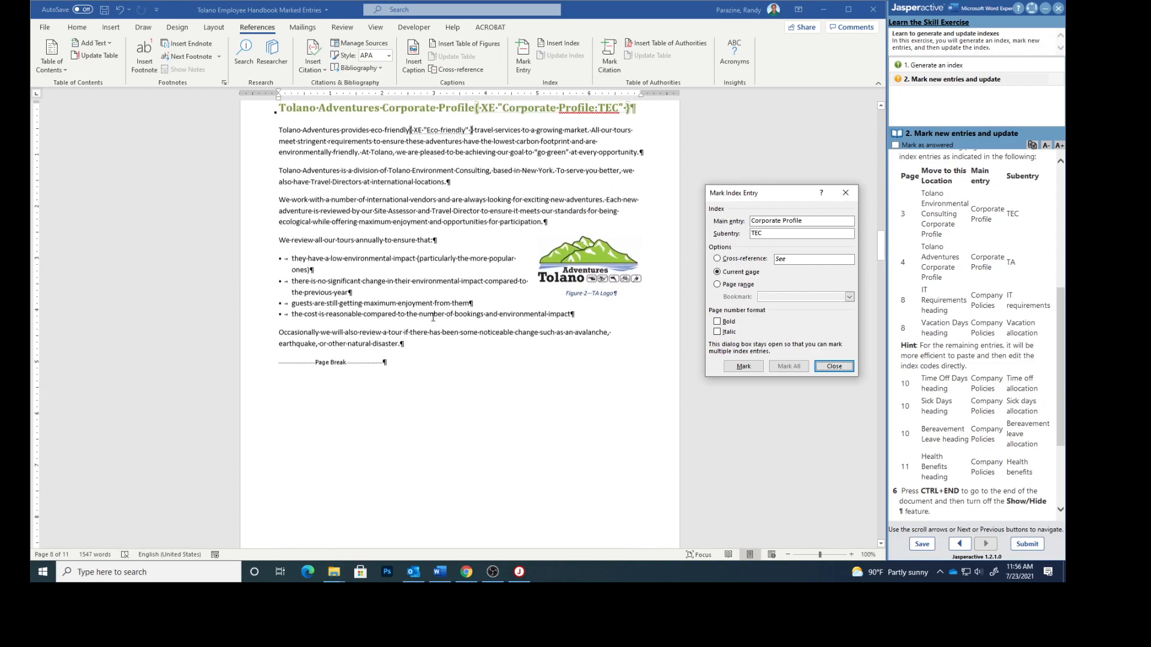
scroll(433, 318, up, 3)
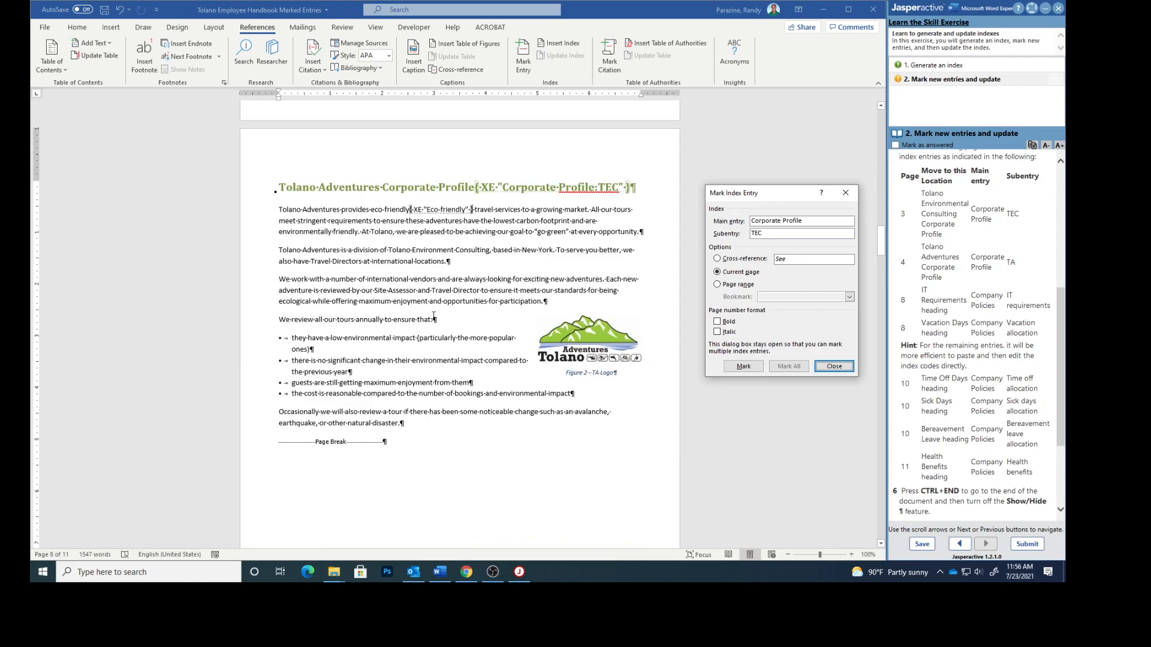
click(631, 188)
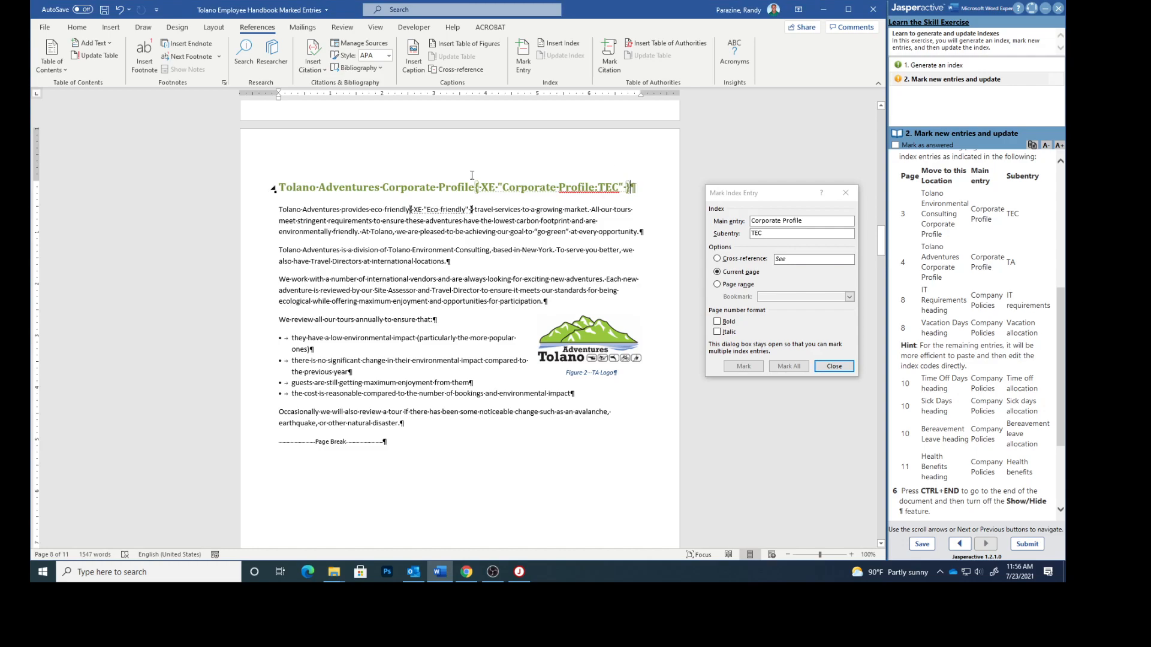
click(773, 197)
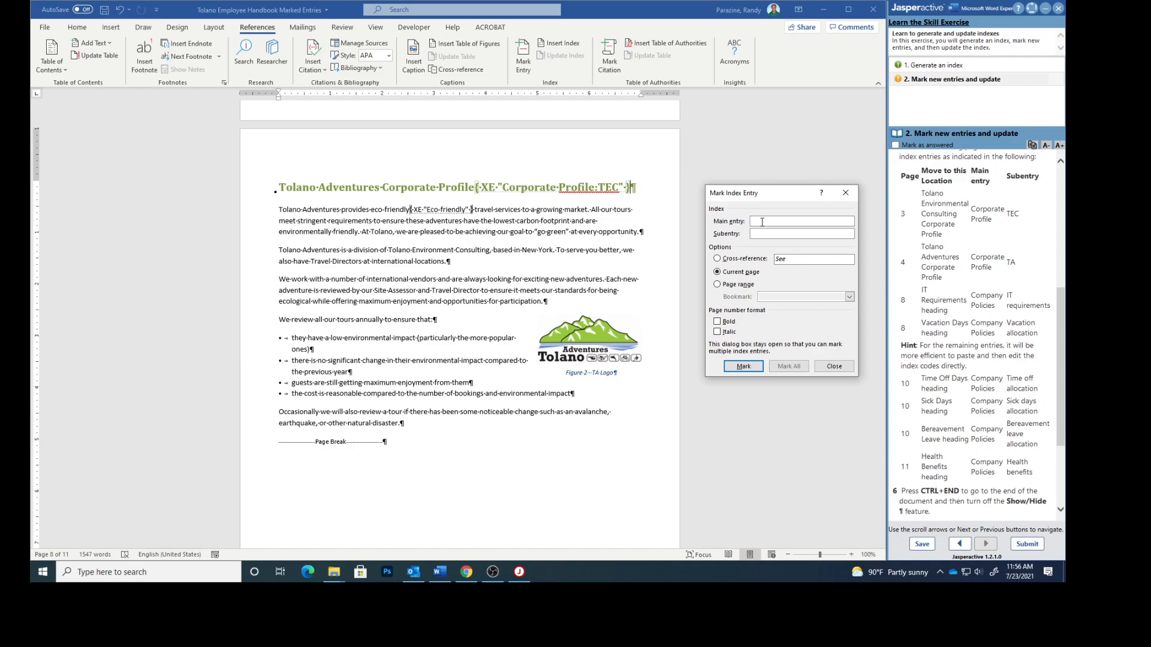
text(Corporate Profile)
click(742, 367)
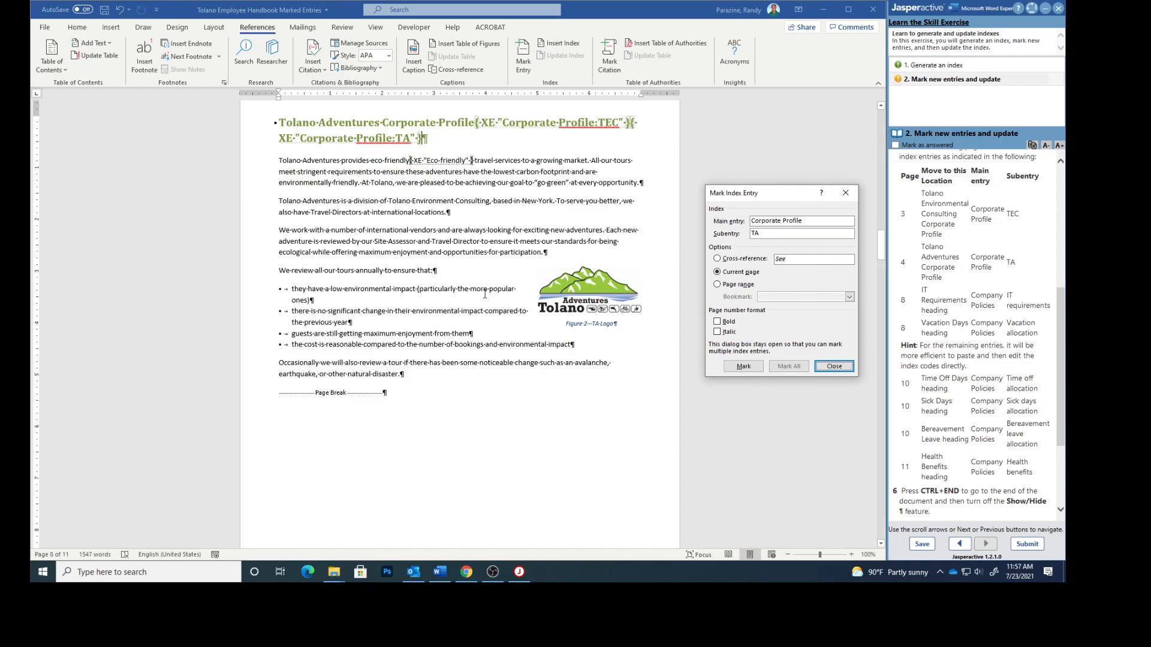
Step: Mark an index entry at the end of the IT Requirements heading on page 8, with main entry Company Policies and subentry IT requirements
scroll(460, 291, down, 6)
scroll(460, 291, down, 20)
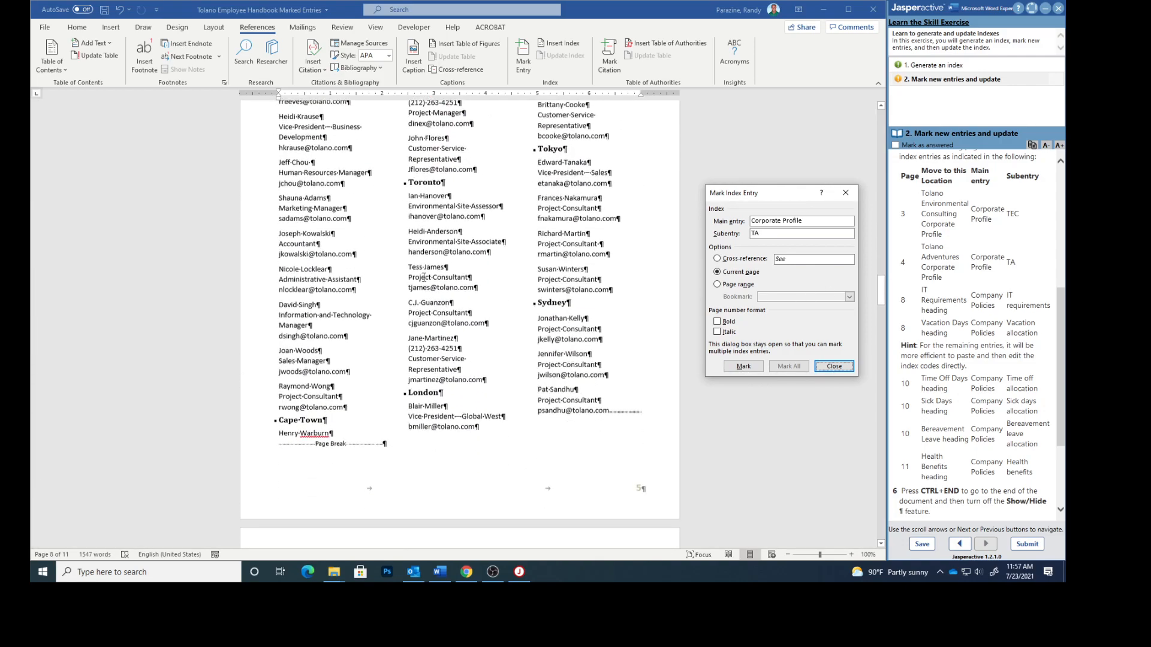
scroll(423, 272, down, 20)
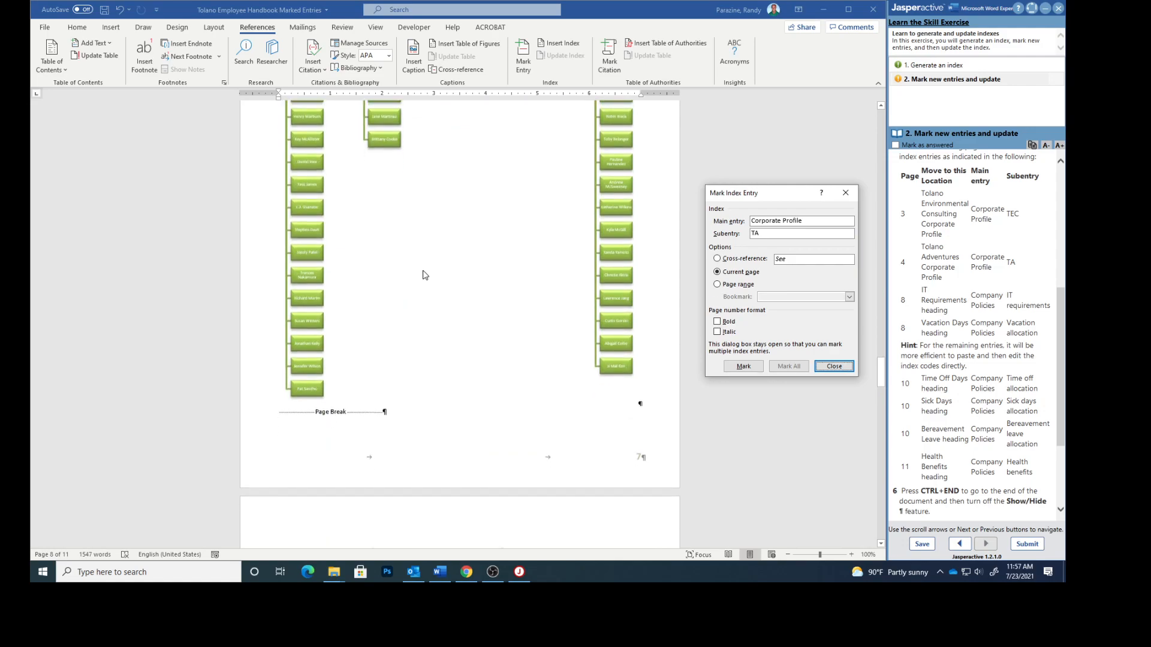
scroll(423, 270, down, 1)
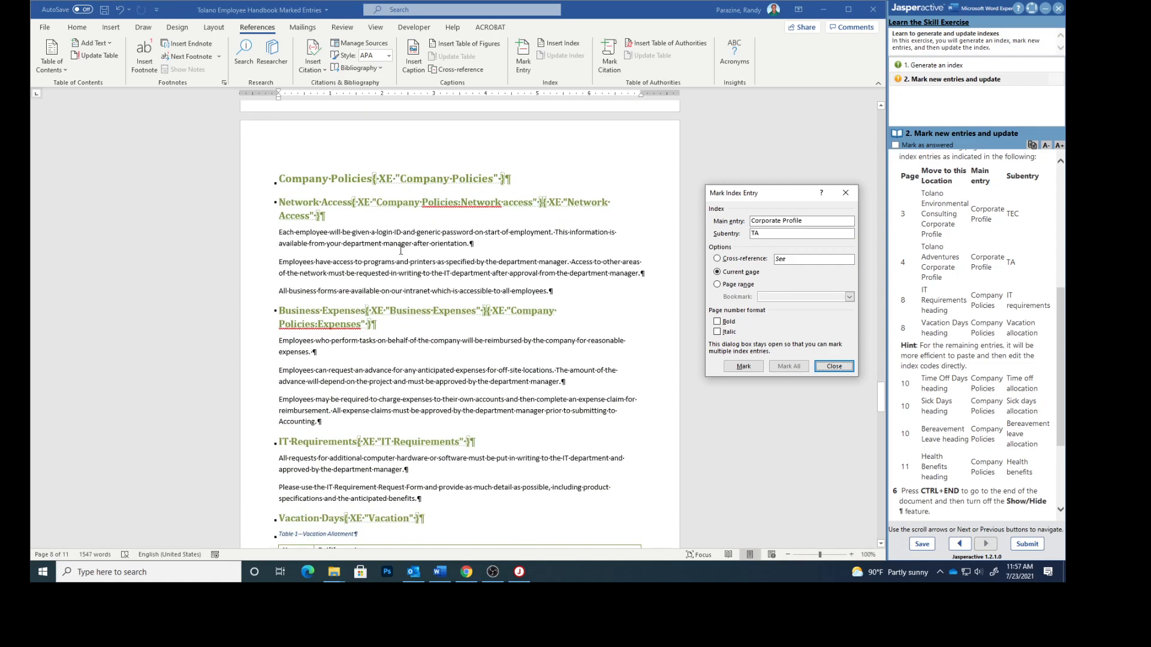
scroll(386, 354, down, 2)
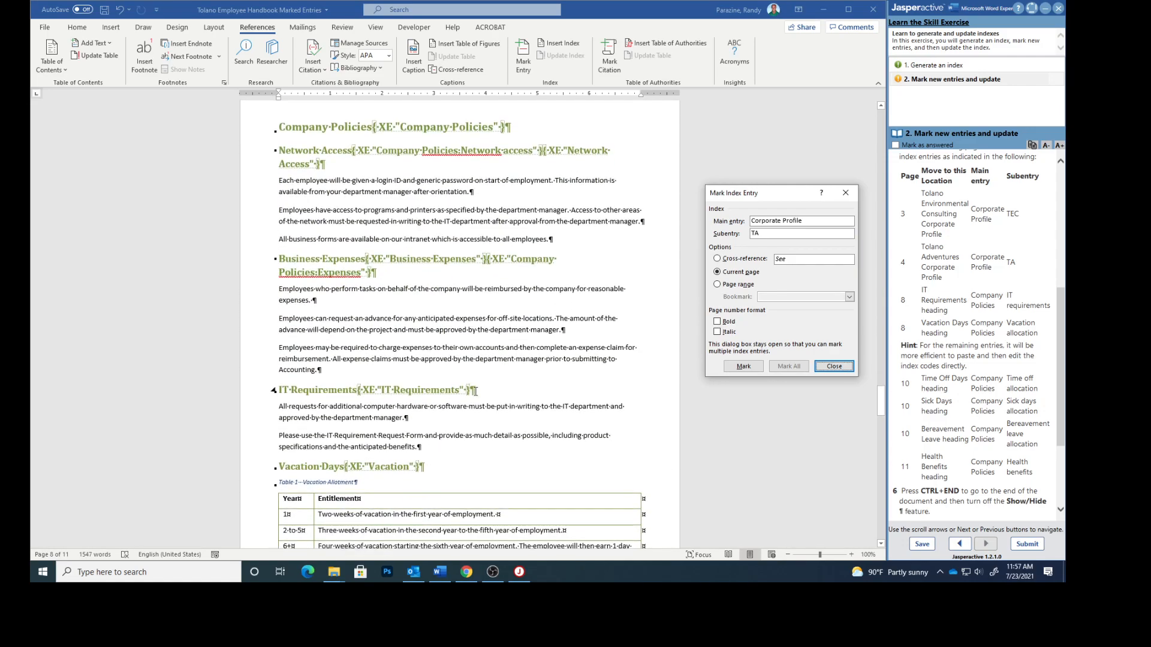
click(475, 391)
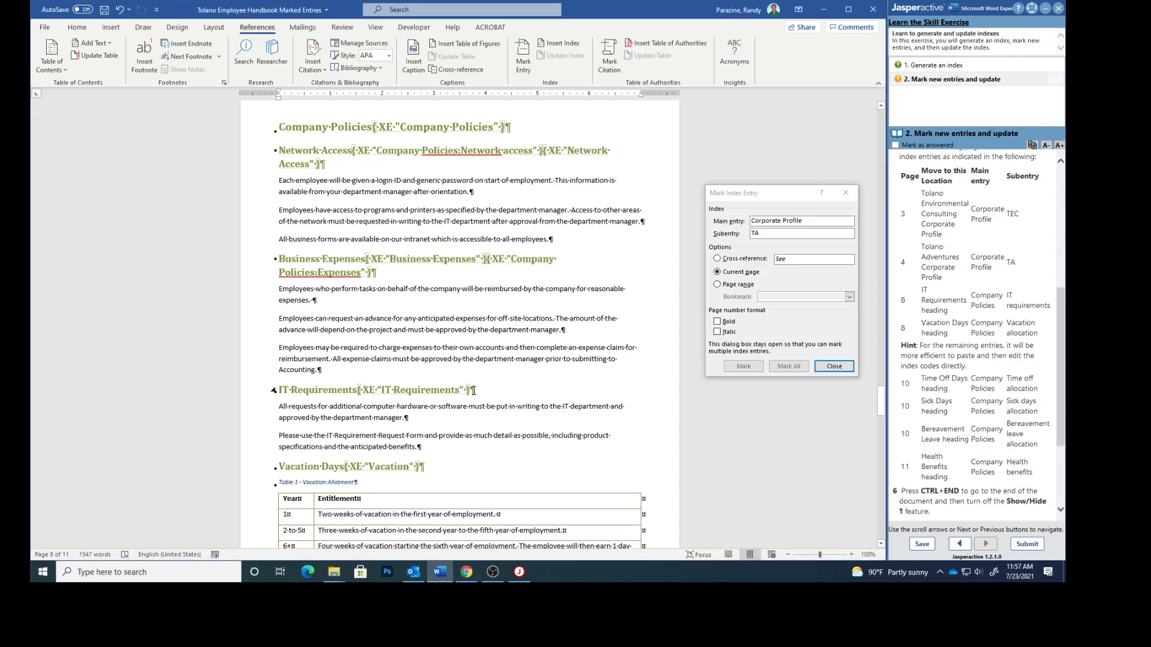
click(743, 197)
click(757, 220)
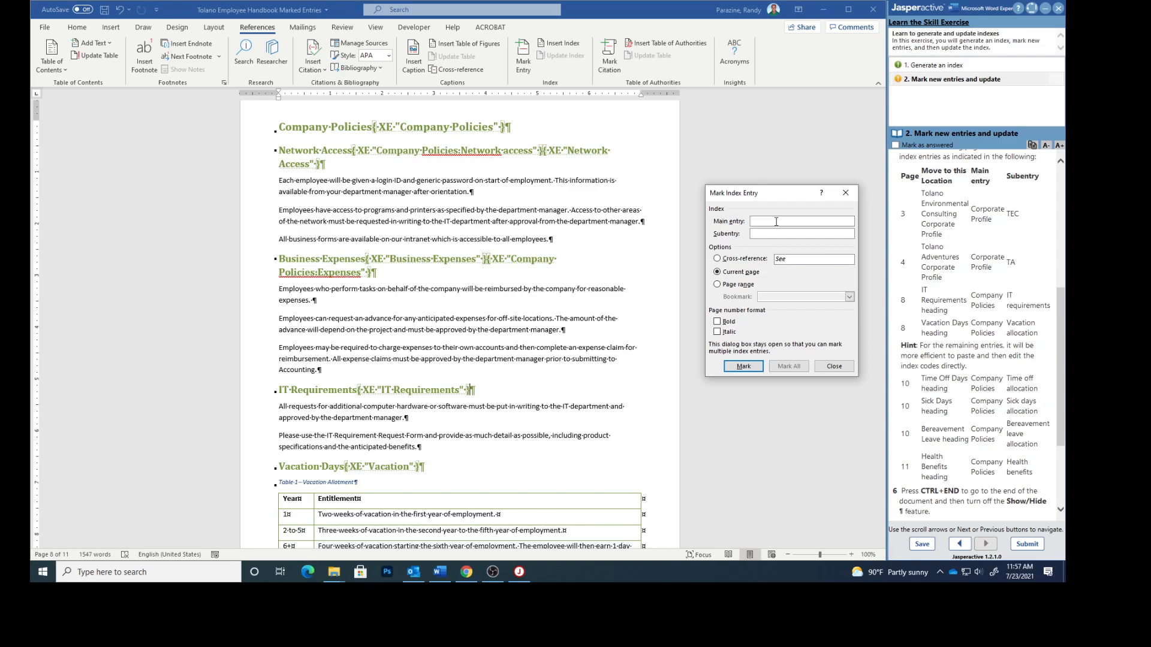
text(Comp0a)
text(any Poli)
text(ci)
text(IT)
text( re)
text(quirements)
click(750, 370)
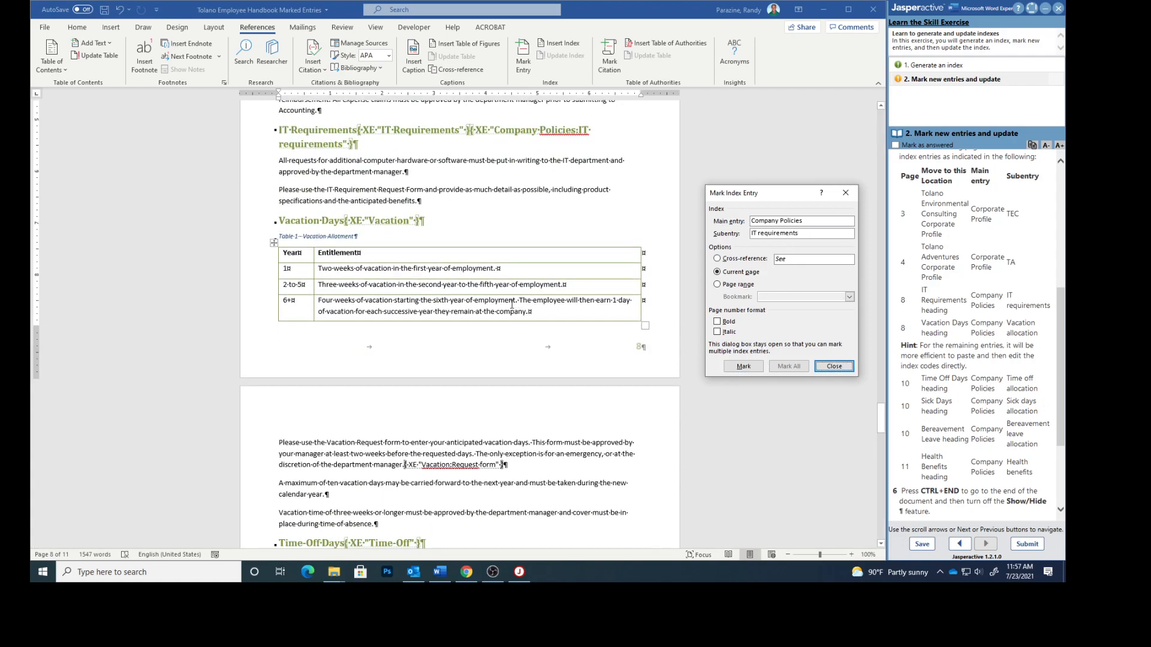
Step: Mark an index entry at the end of the Vacation Days heading, with main entry Company Policies and subentry Vacation allocation
key(Escape)
click(422, 220)
double_click(426, 223)
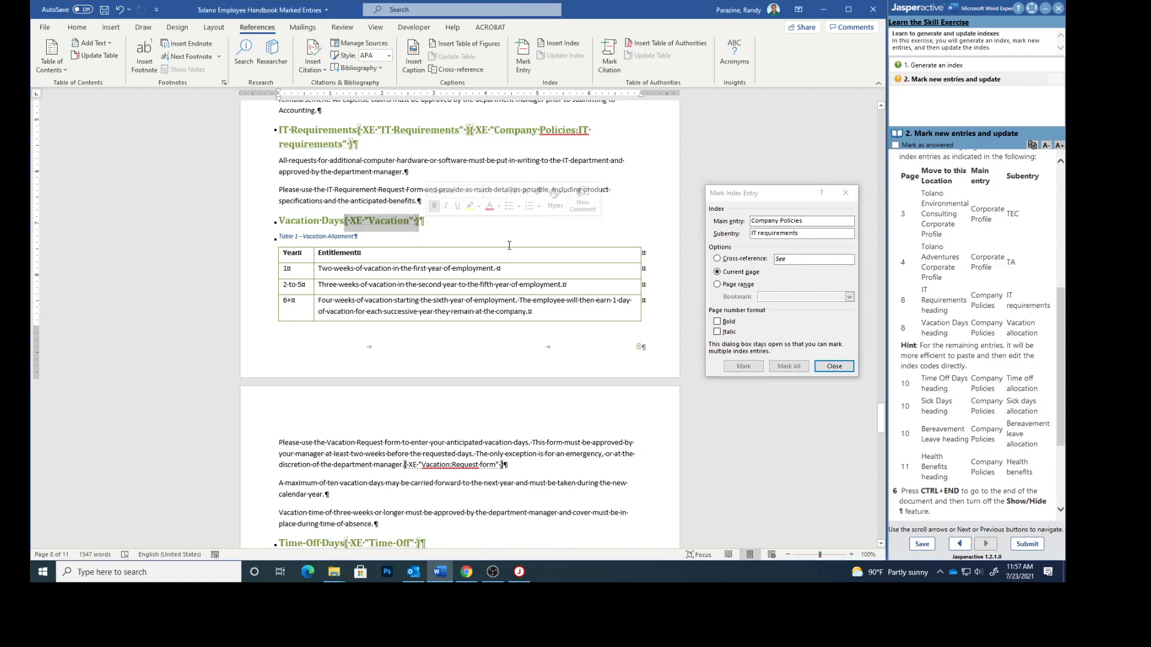
click(422, 220)
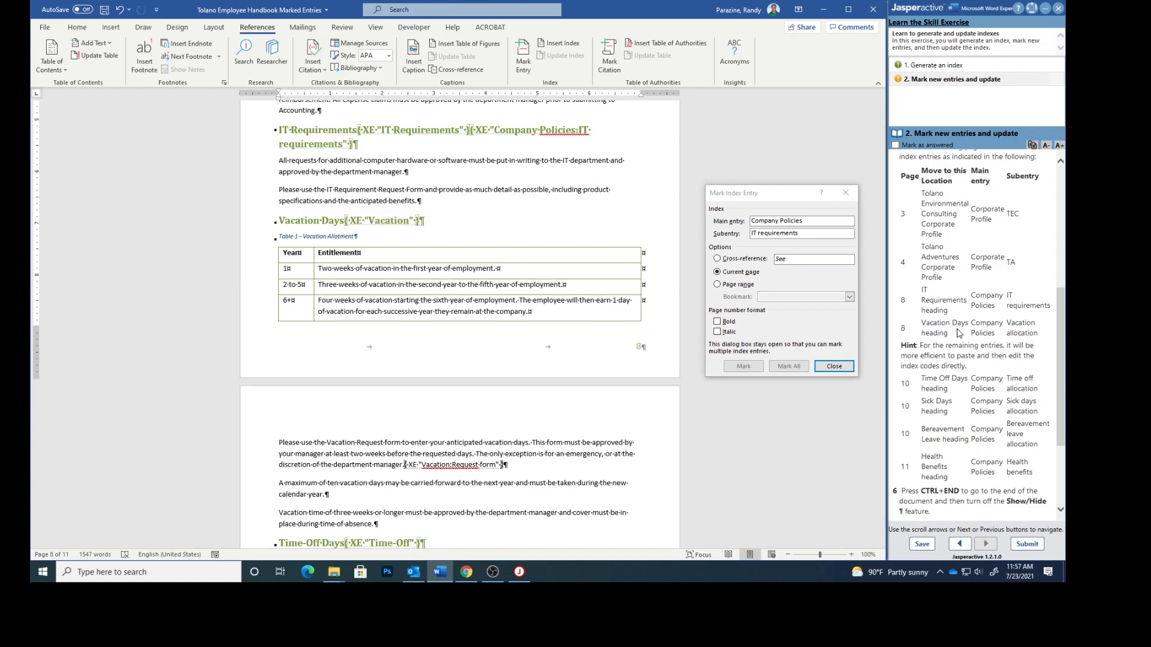
click(766, 199)
click(763, 222)
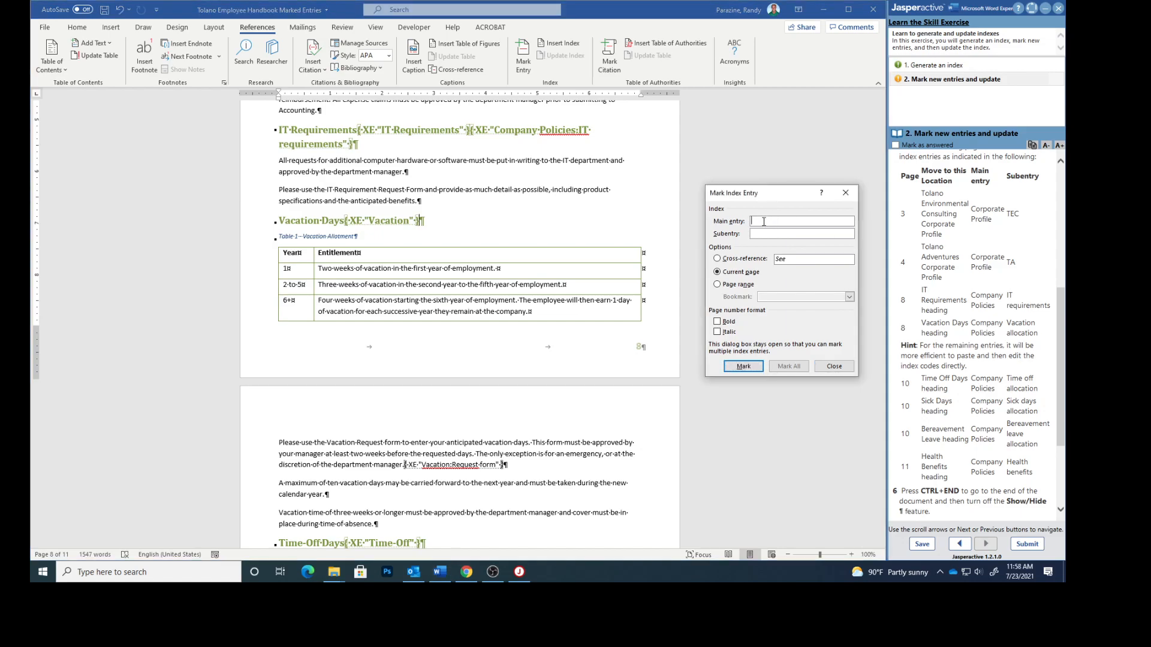
text(Company Poli)
click(764, 234)
text(Compa)
key(BackSpace)
key(BackSpace)
text(VB)
text(cation )
text(allocation)
click(749, 367)
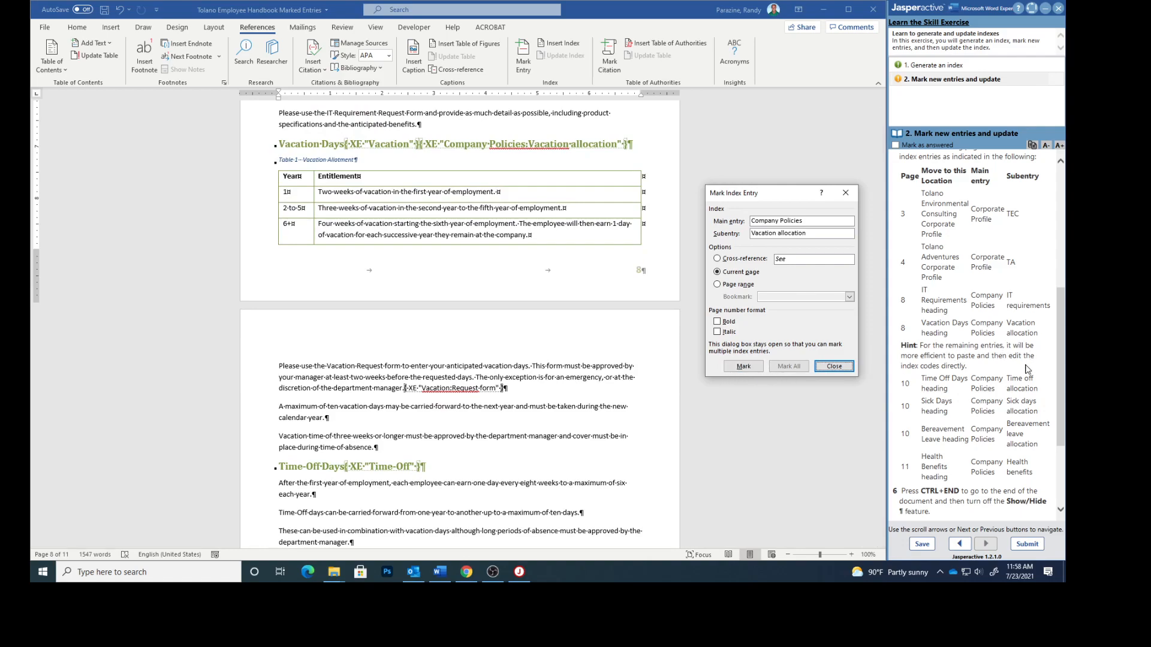
Step: Copy the main entry text Company Policies from the Mark Index Entry dialog
scroll(1027, 366, down, 3)
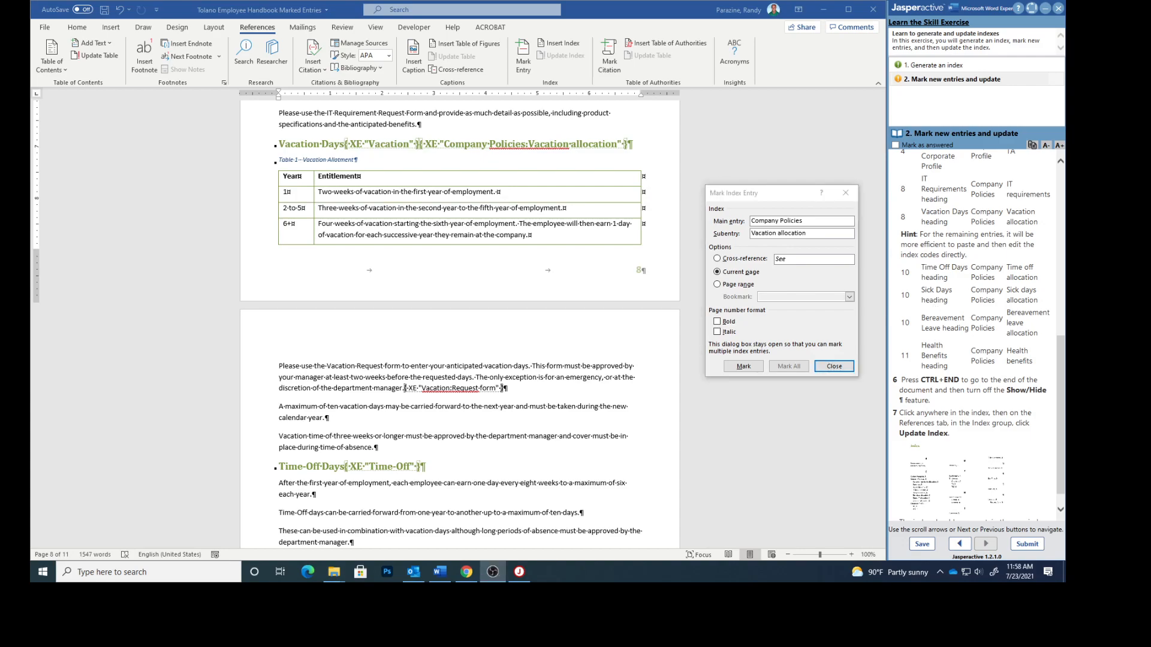
drag(807, 220, 743, 215)
key(ctrl+c)
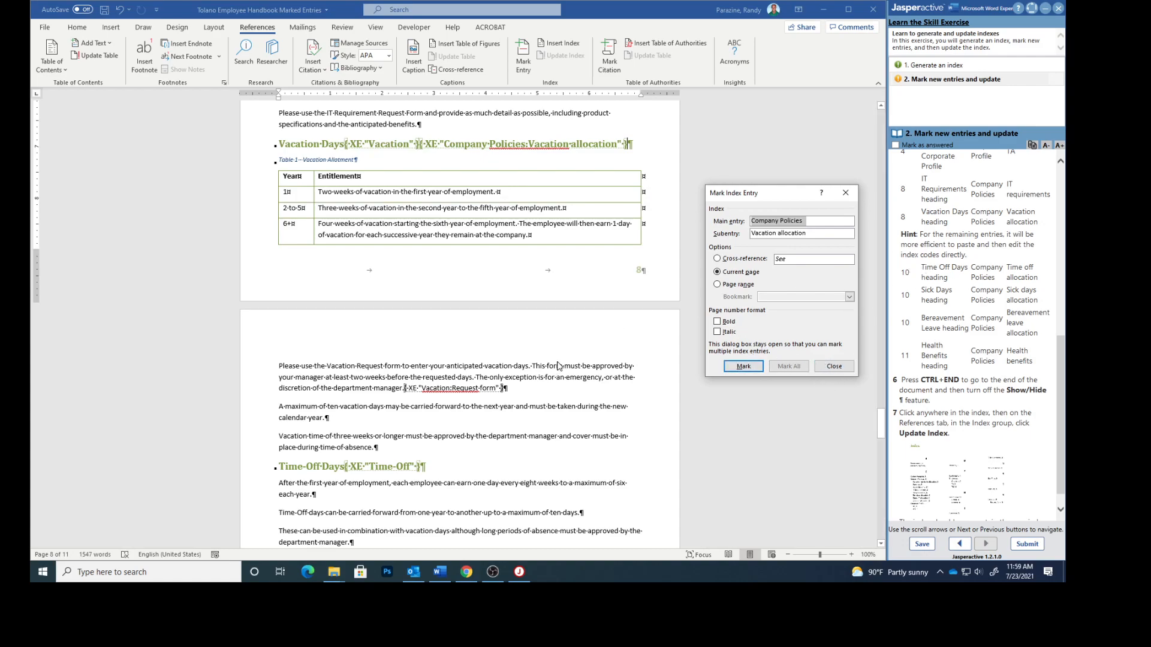
Step: Look through the pages after Vacation Days to locate the Time-Off Days, Sick Days, Bereavement Leave and Health Benefits headings
scroll(557, 365, down, 12)
scroll(560, 361, down, 3)
scroll(556, 357, down, 9)
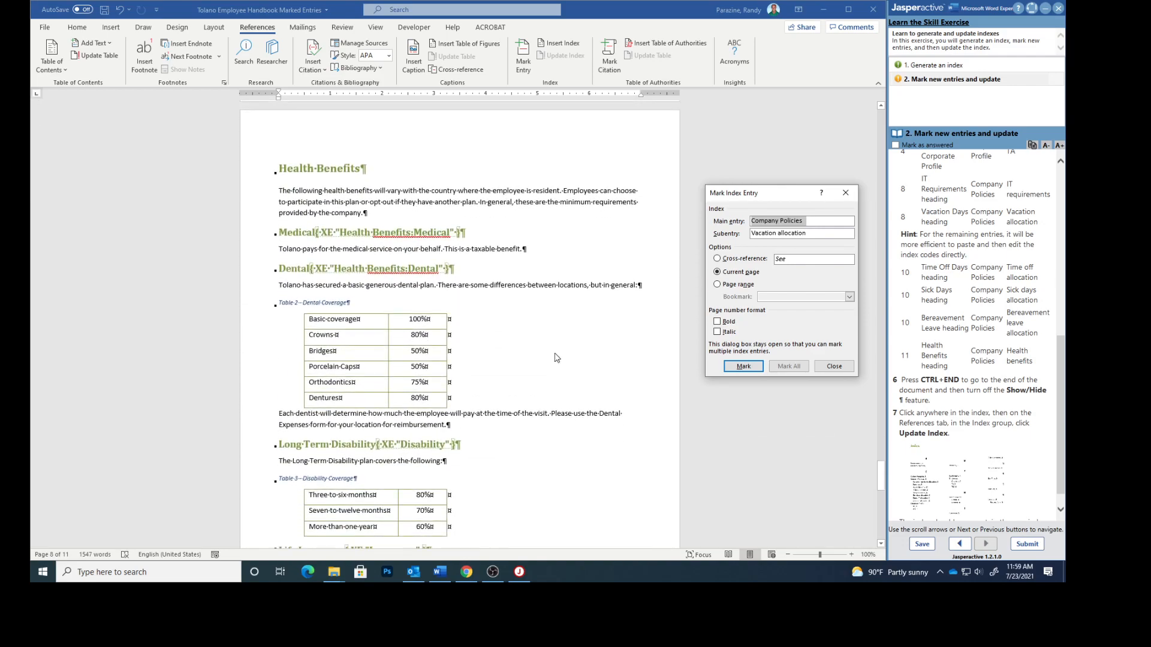
scroll(555, 357, up, 6)
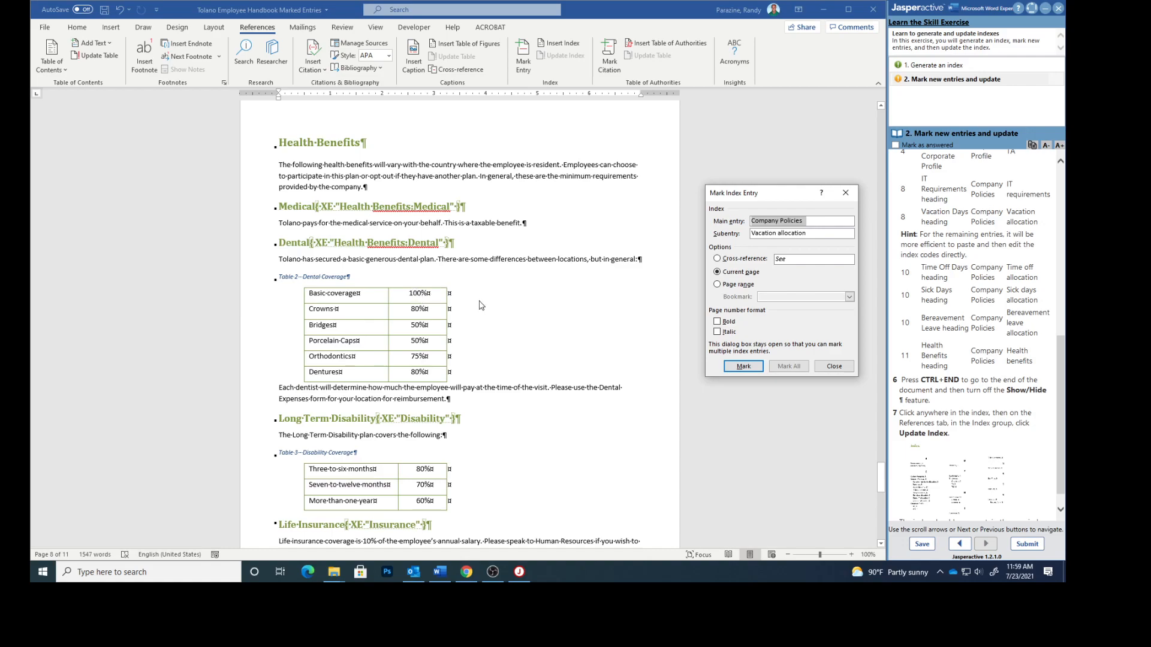
scroll(480, 305, down, 6)
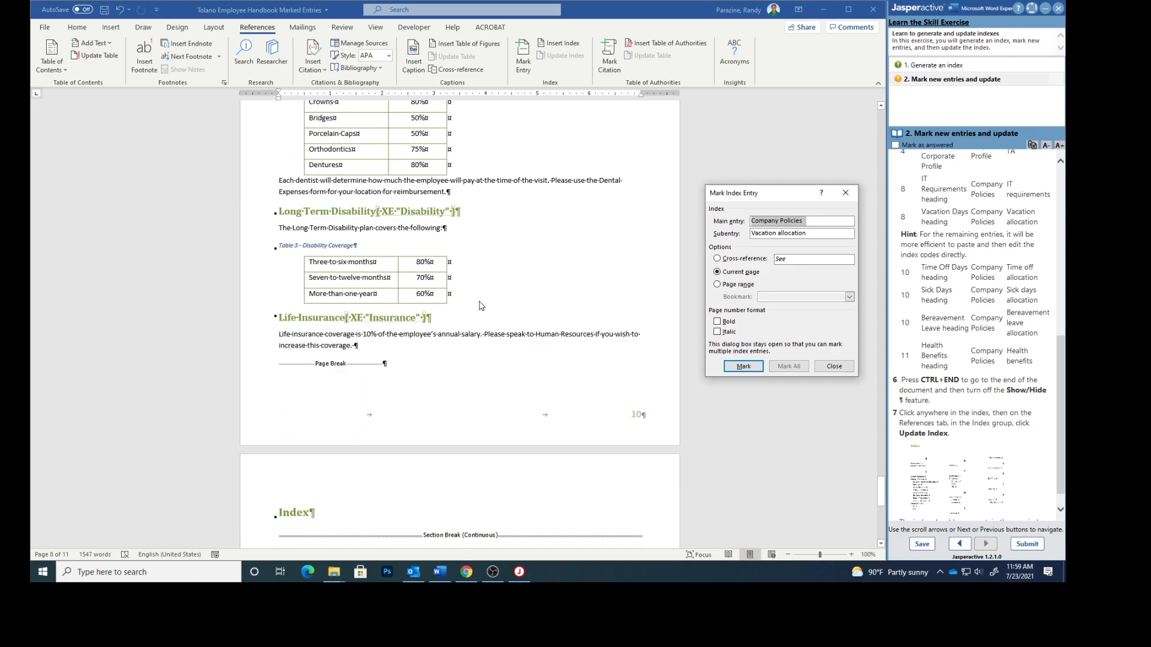
scroll(480, 306, up, 11)
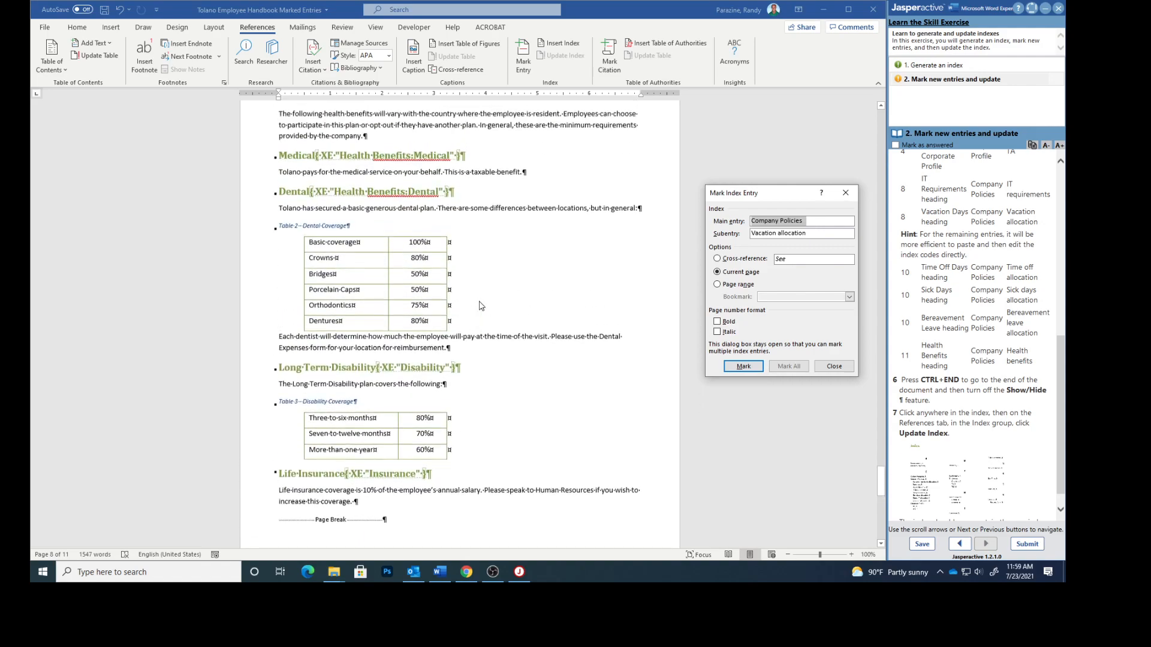
scroll(479, 305, up, 10)
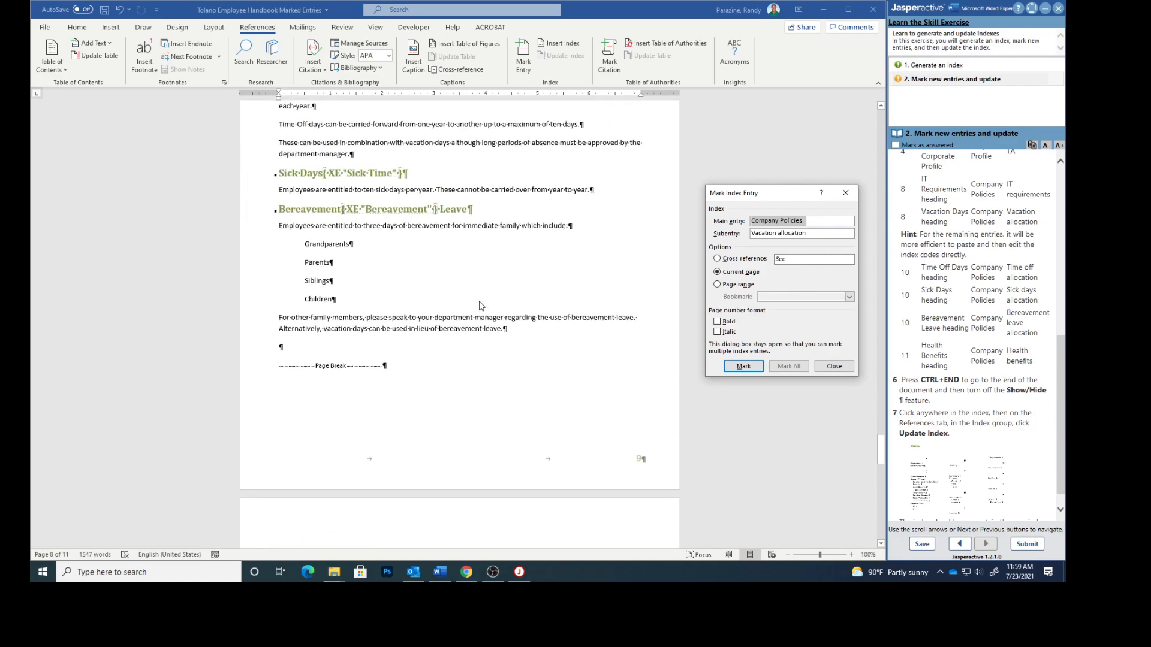
scroll(479, 306, up, 2)
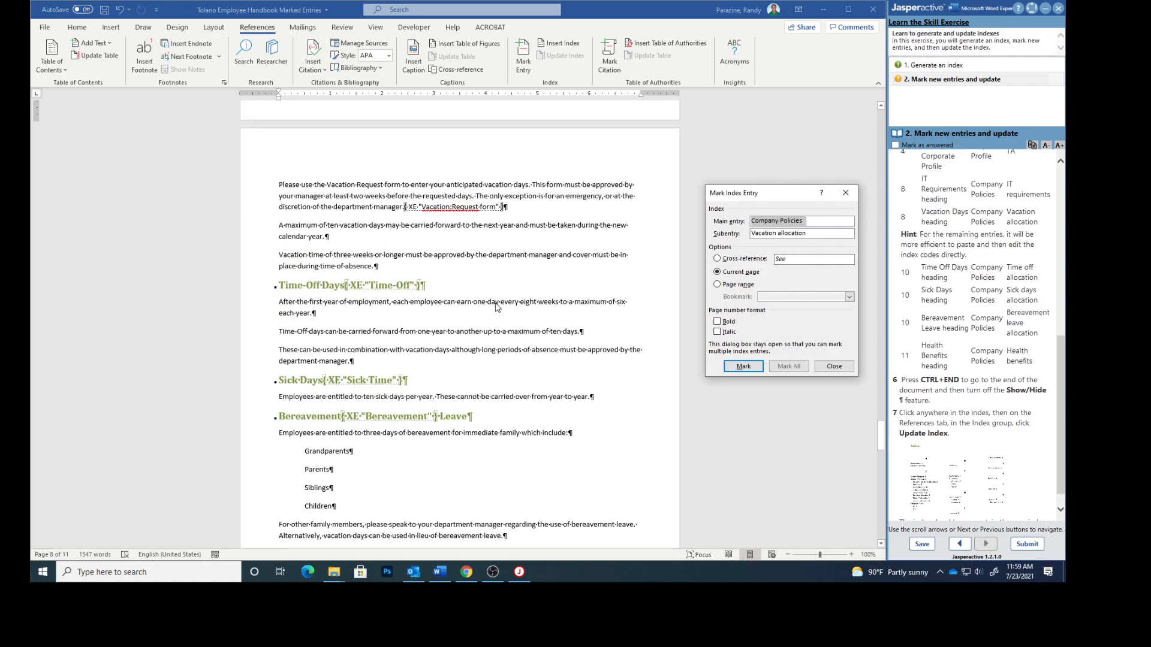
Step: Mark an index entry at the end of the Time-Off Days heading, with main entry Company Policies and subentry Time off allocation
scroll(676, 322, down, 2)
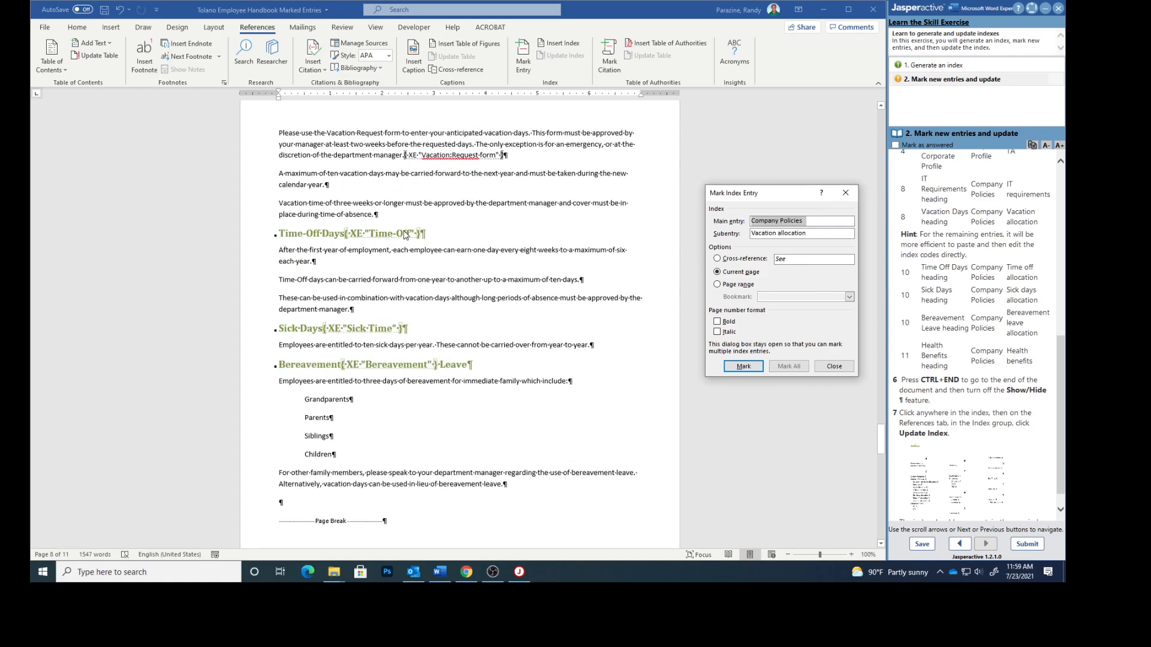
click(424, 235)
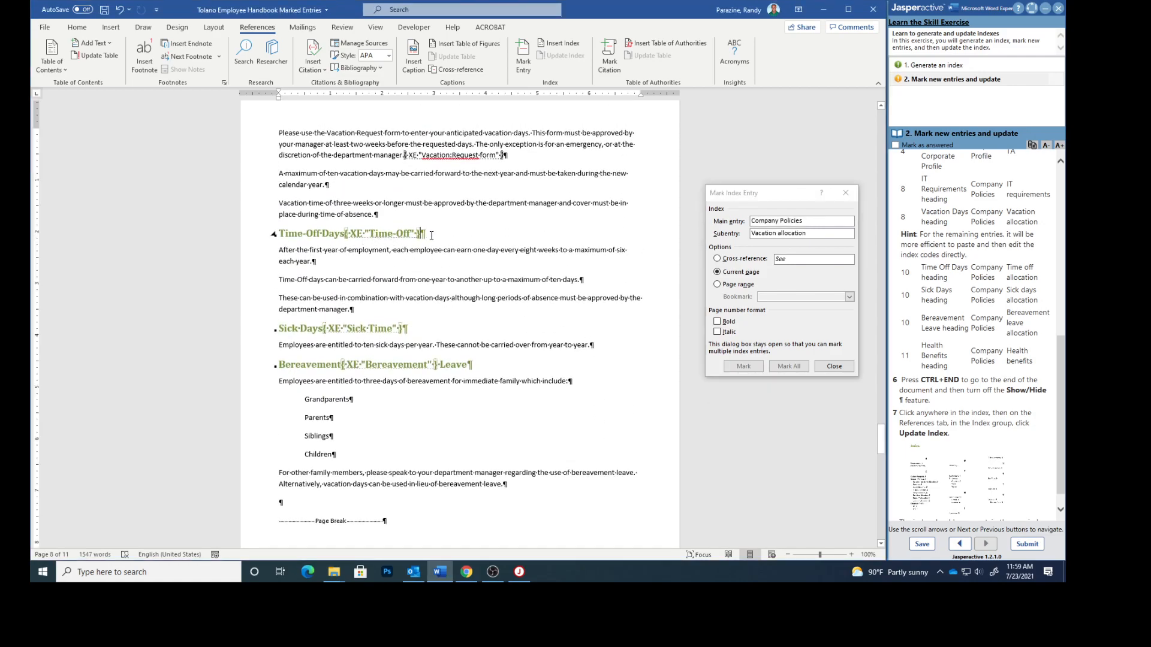
click(777, 193)
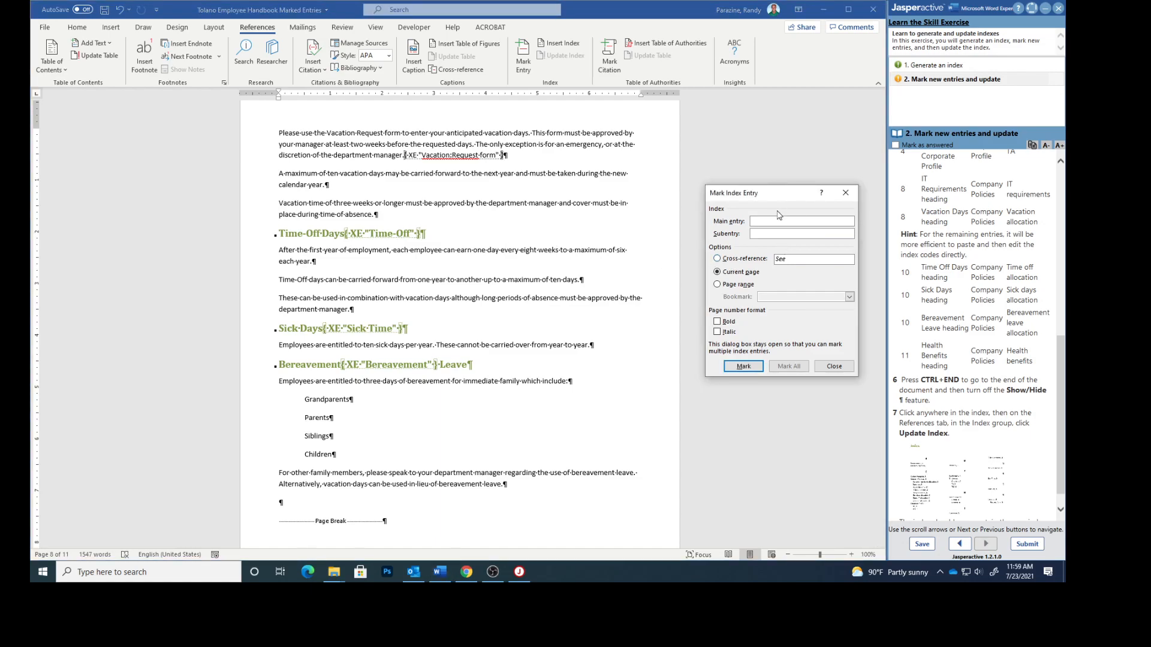
key(ctrl+v)
click(765, 236)
text(Time off allow)
key(BackSpace)
key(BackSpace)
text(cation)
click(743, 366)
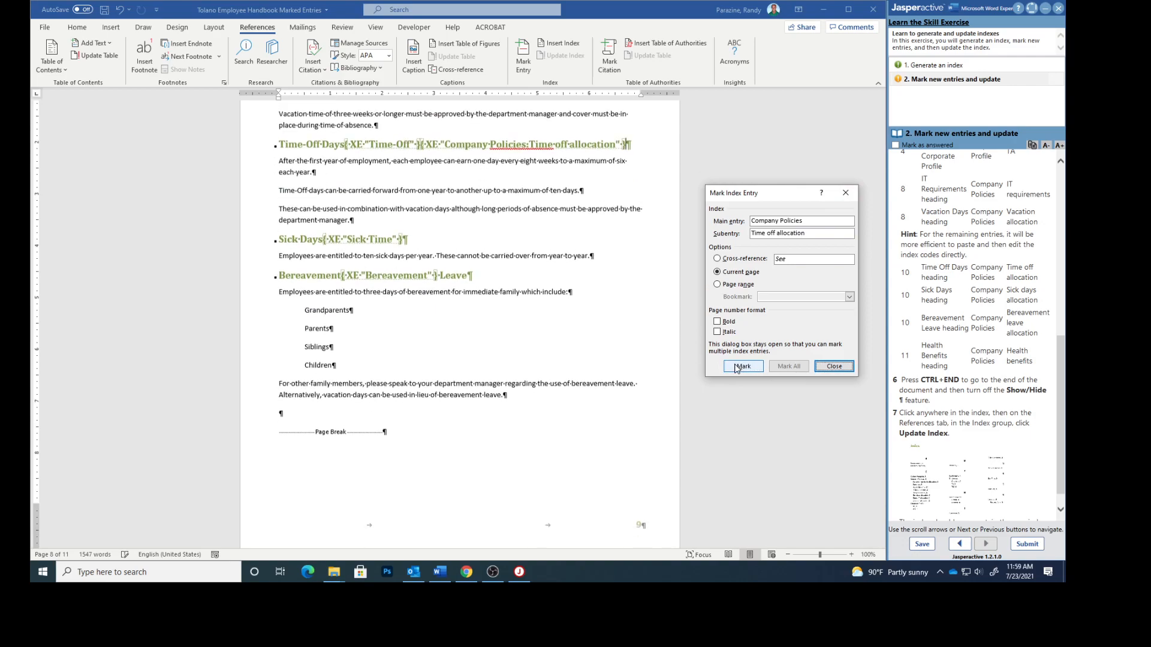
Step: Mark an index entry at the end of the Sick Days heading, with main entry Company Policies and subentry Sick days allocation
click(403, 238)
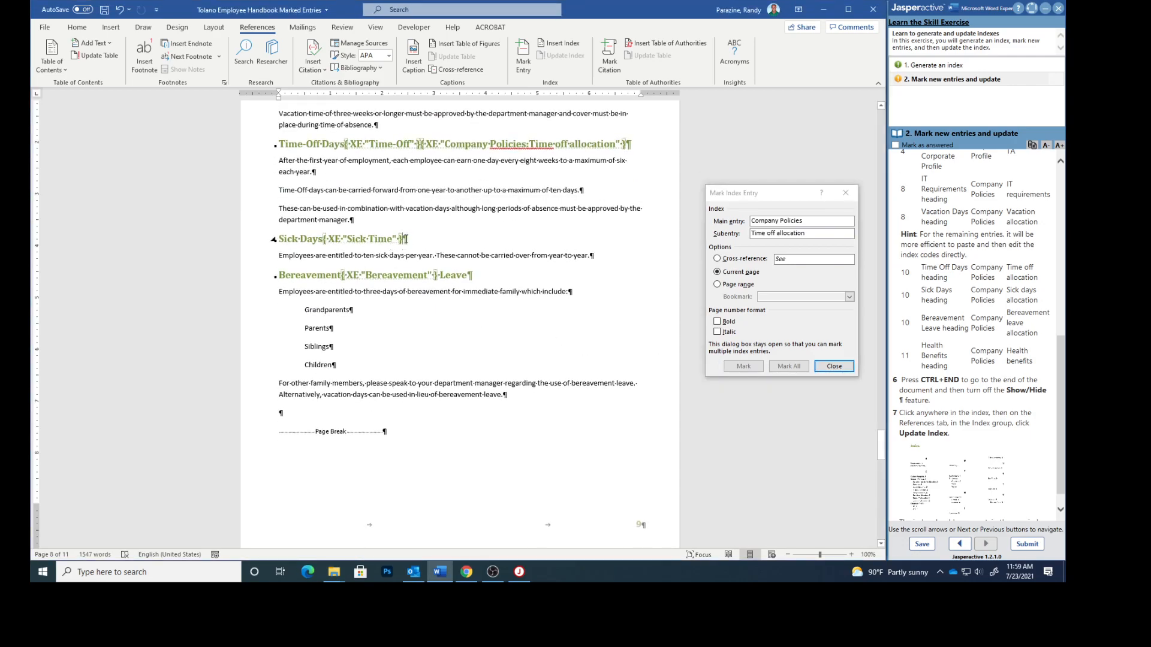
click(761, 210)
click(758, 222)
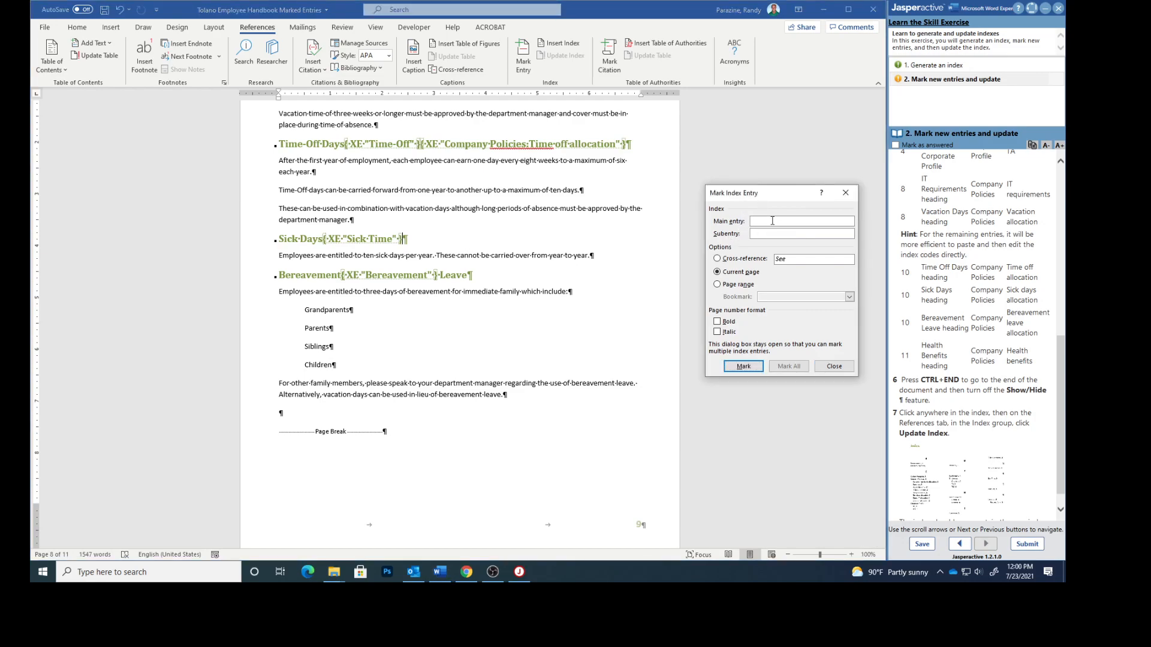
key(ctrl+v)
click(758, 234)
text(Sick days allocation)
click(743, 366)
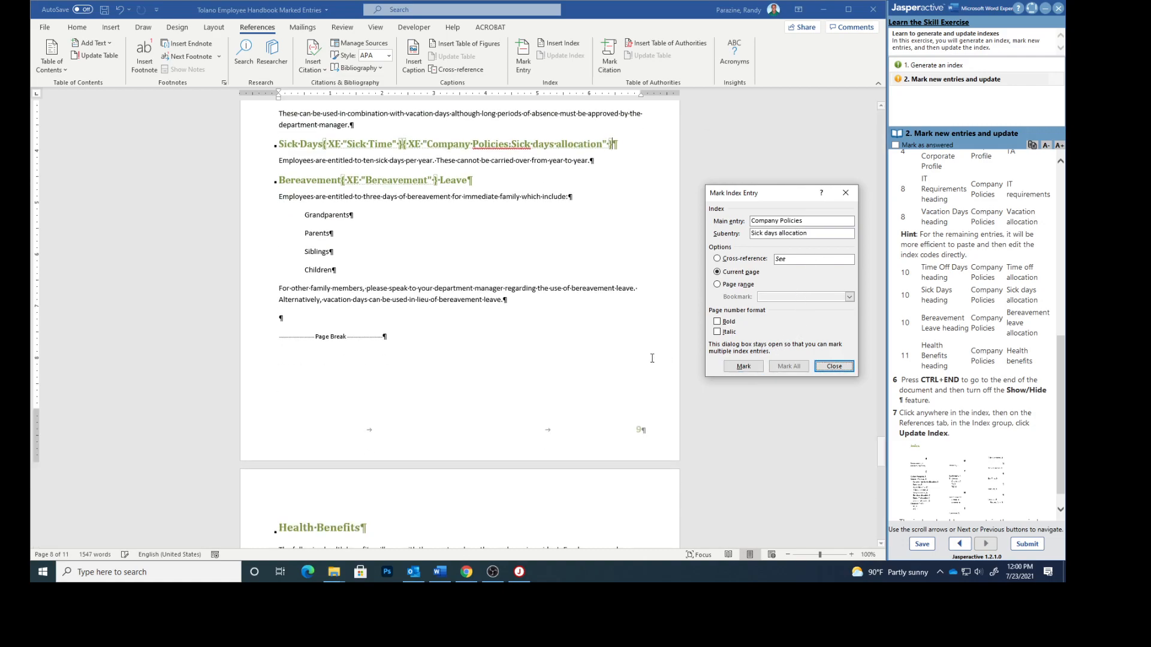
Step: Mark an index entry at the end of the Bereavement Leave heading, with main entry Company Policies and subentry Bereavement leave allocation
click(471, 179)
click(471, 178)
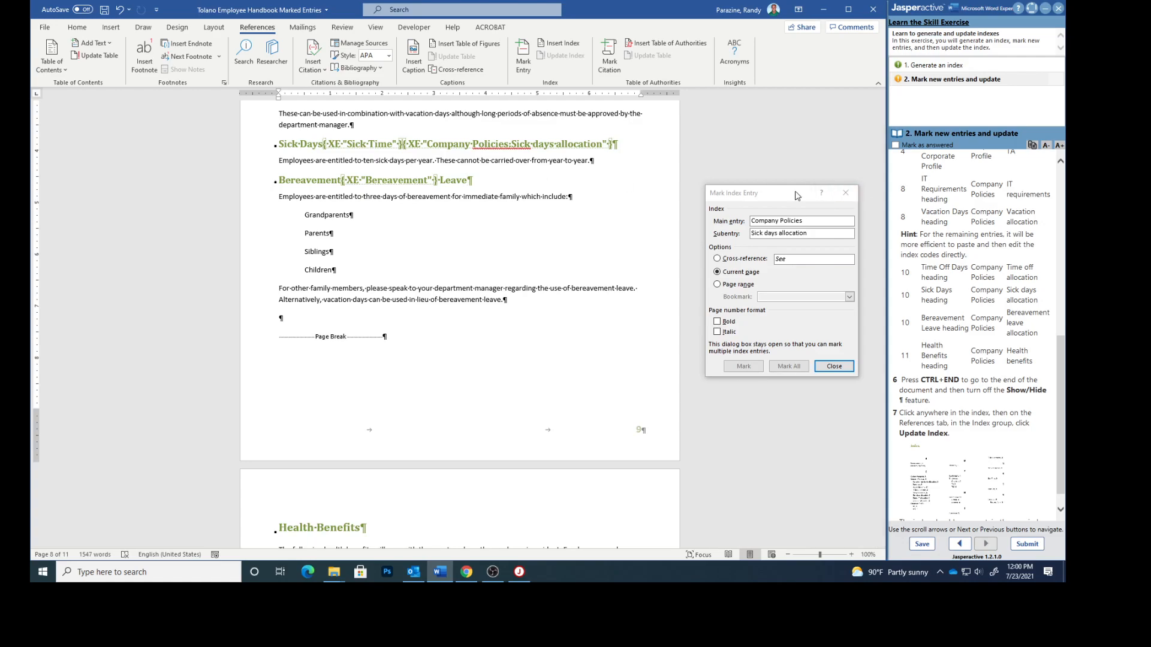
click(747, 193)
click(771, 223)
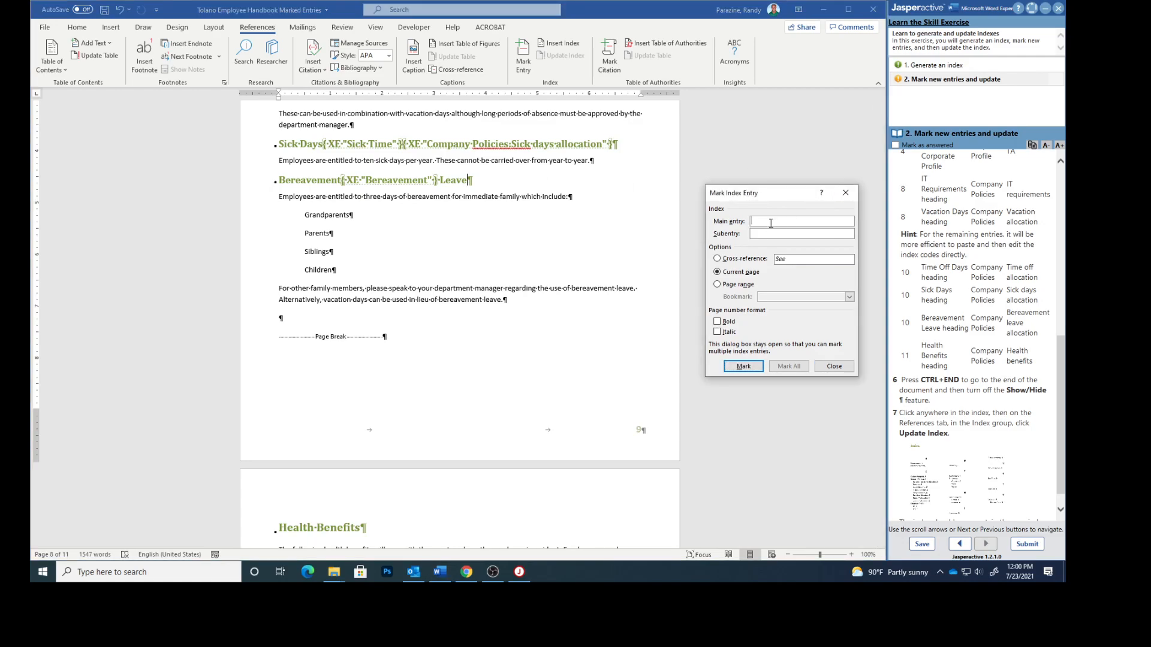
key(ctrl+v)
text(B)
text(ereaq)
text(ement)
text( le)
text(oin)
text(on)
click(749, 367)
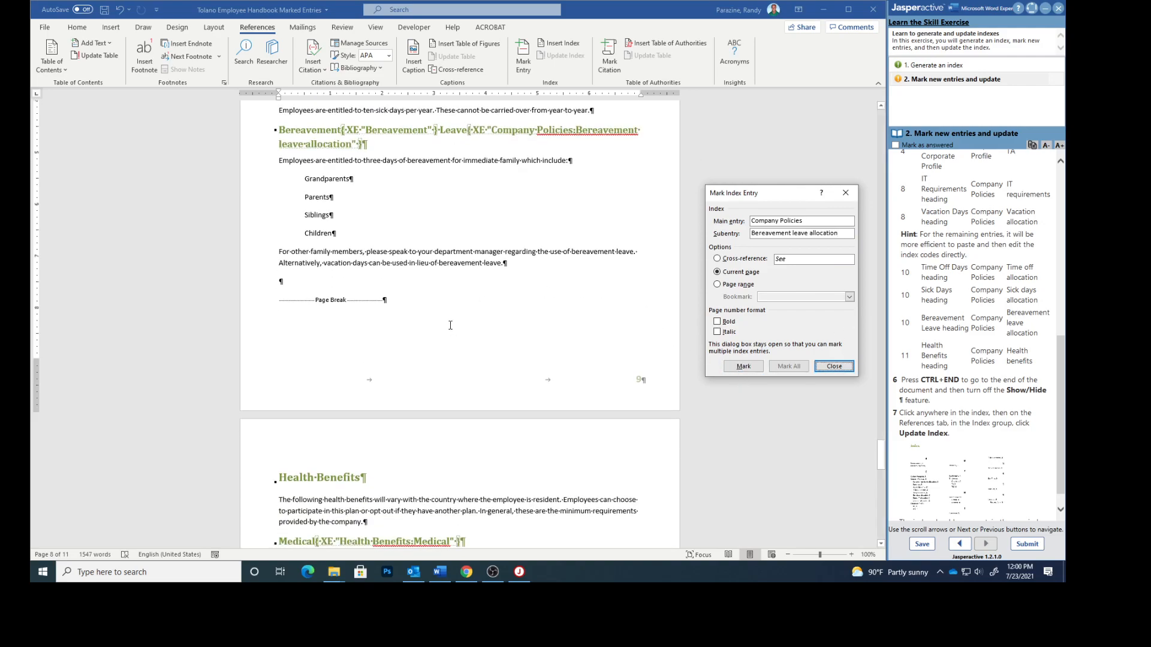
Step: Mark an index entry at the end of the Health Benefits heading, with main entry Company Policies and subentry Health benefits
scroll(441, 344, down, 3)
click(362, 373)
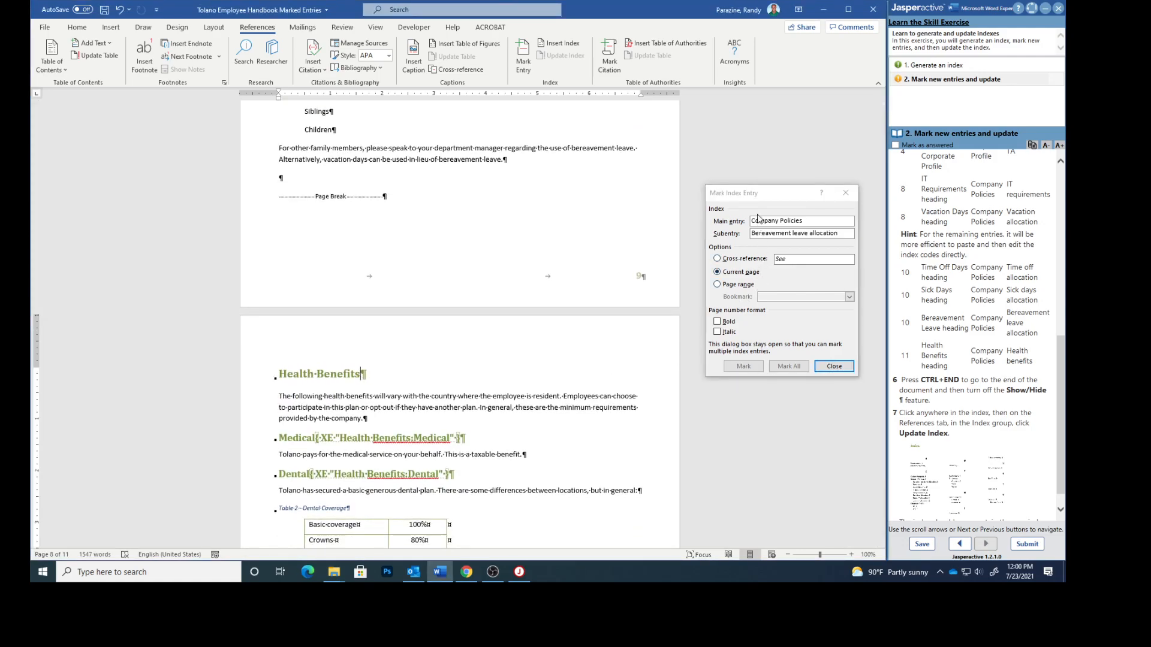
click(765, 193)
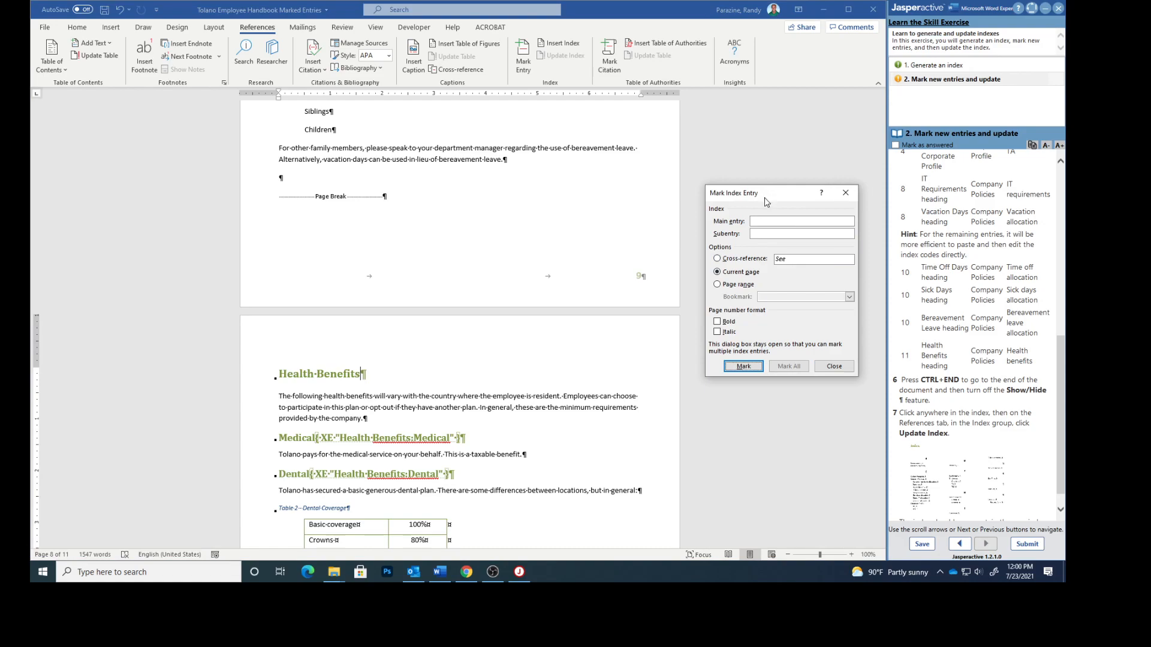
click(765, 220)
text(Company Policies)
text(He)
click(744, 366)
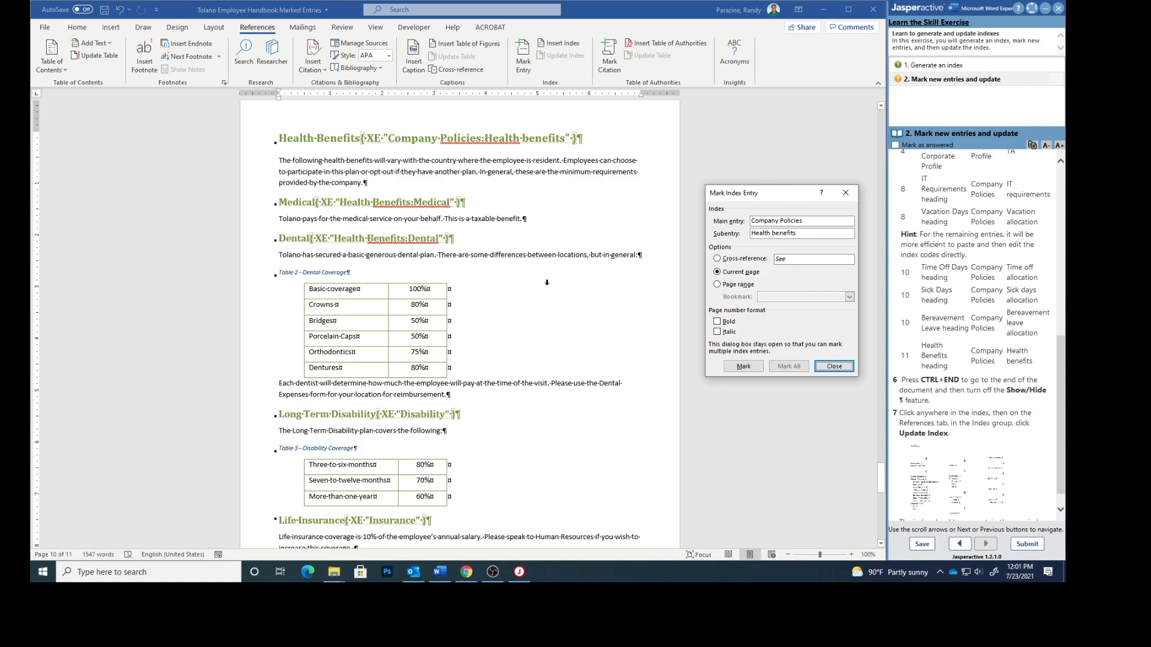
Step: Go to the end of the document and hide the formatting marks
click(512, 281)
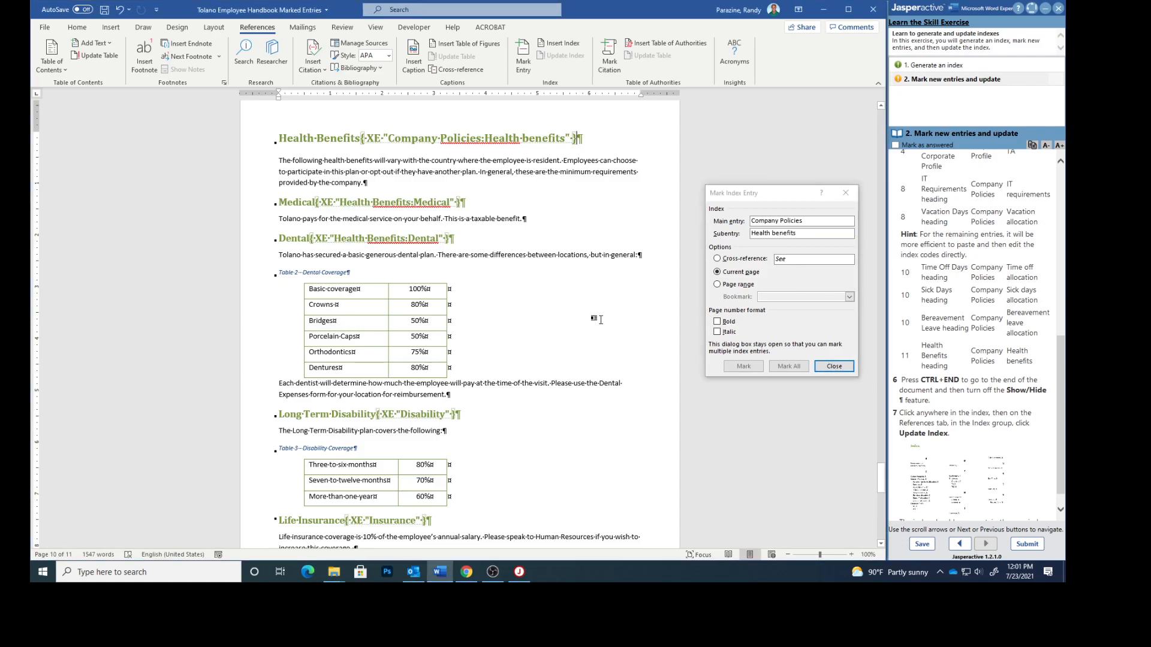
click(484, 315)
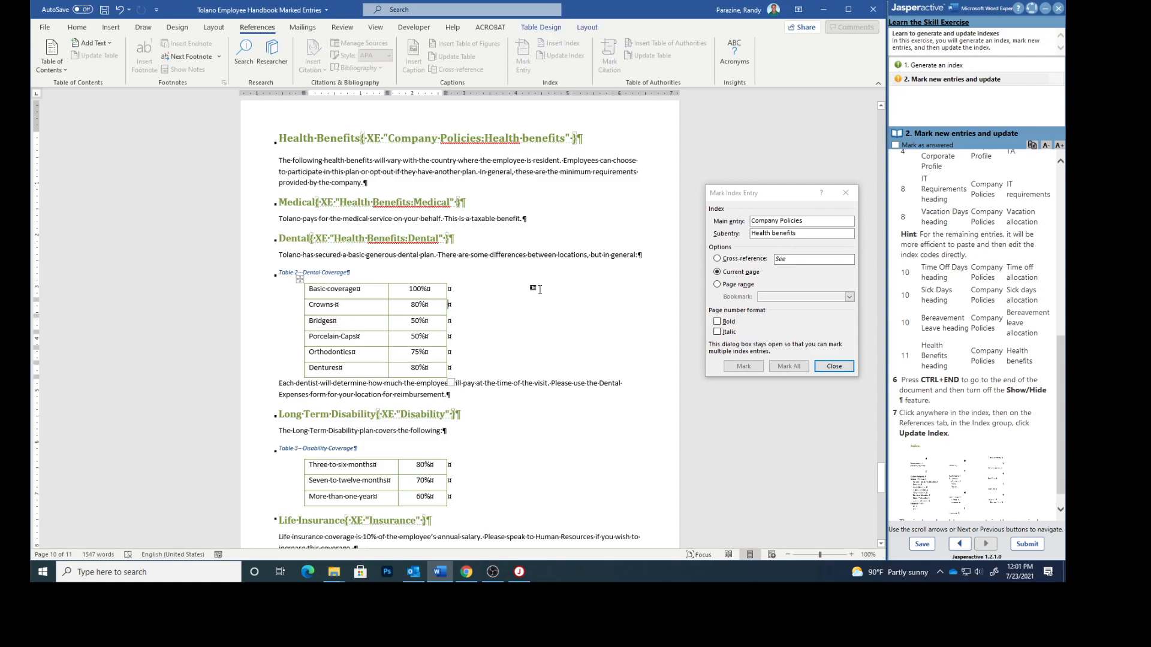
key(ctrl+End)
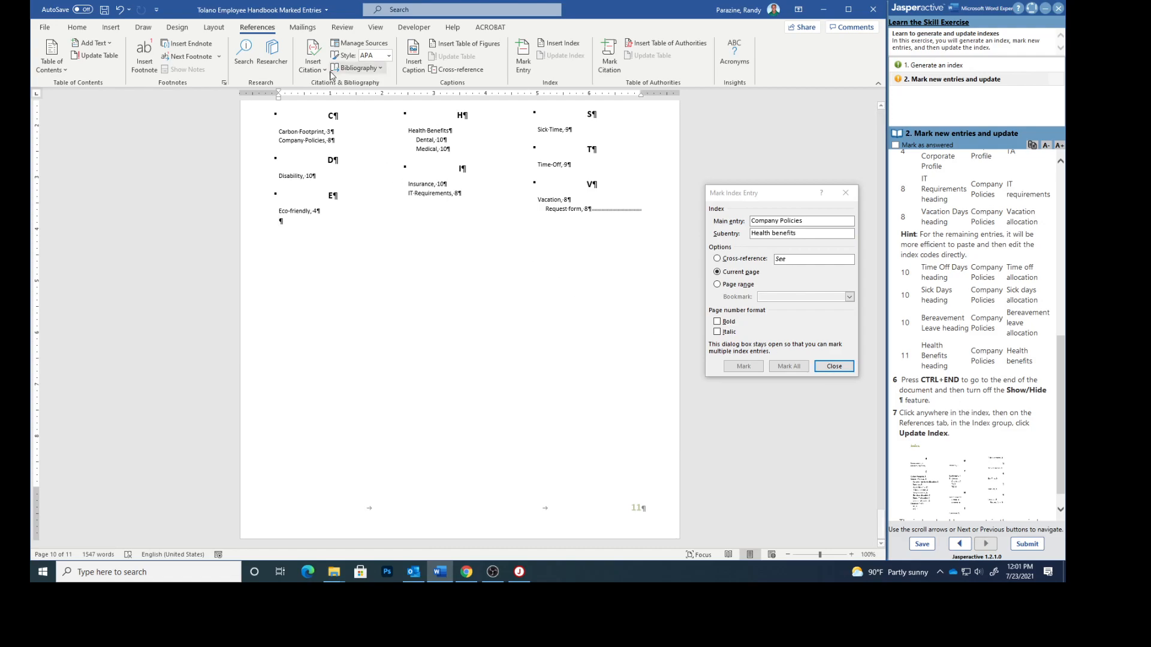
click(77, 30)
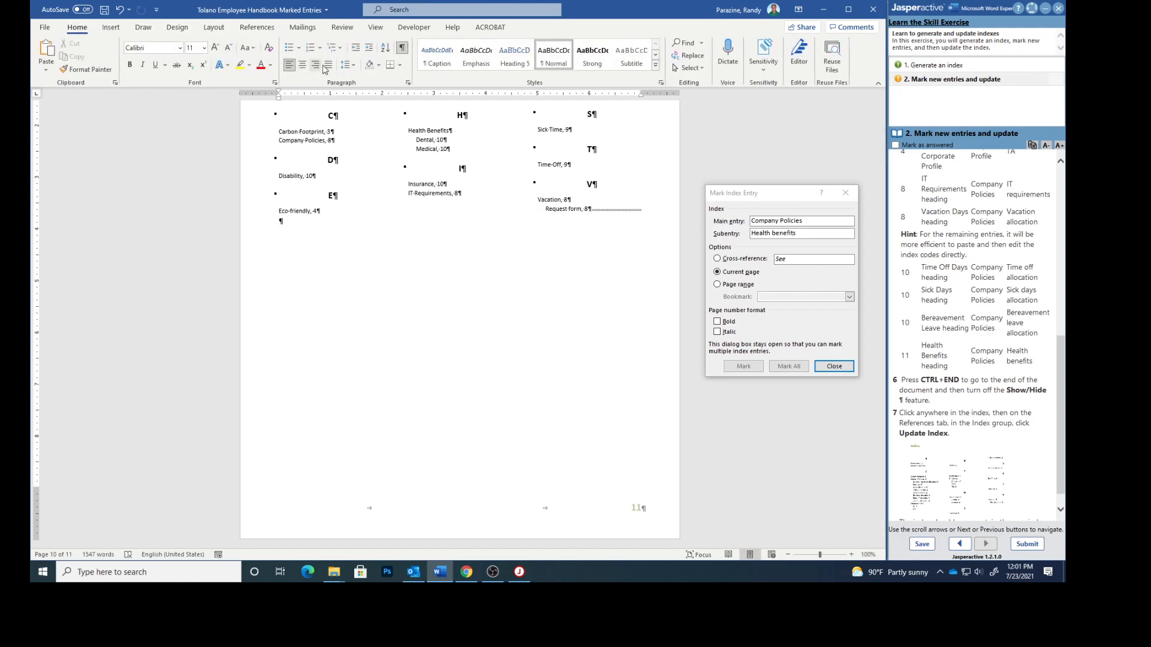
click(402, 47)
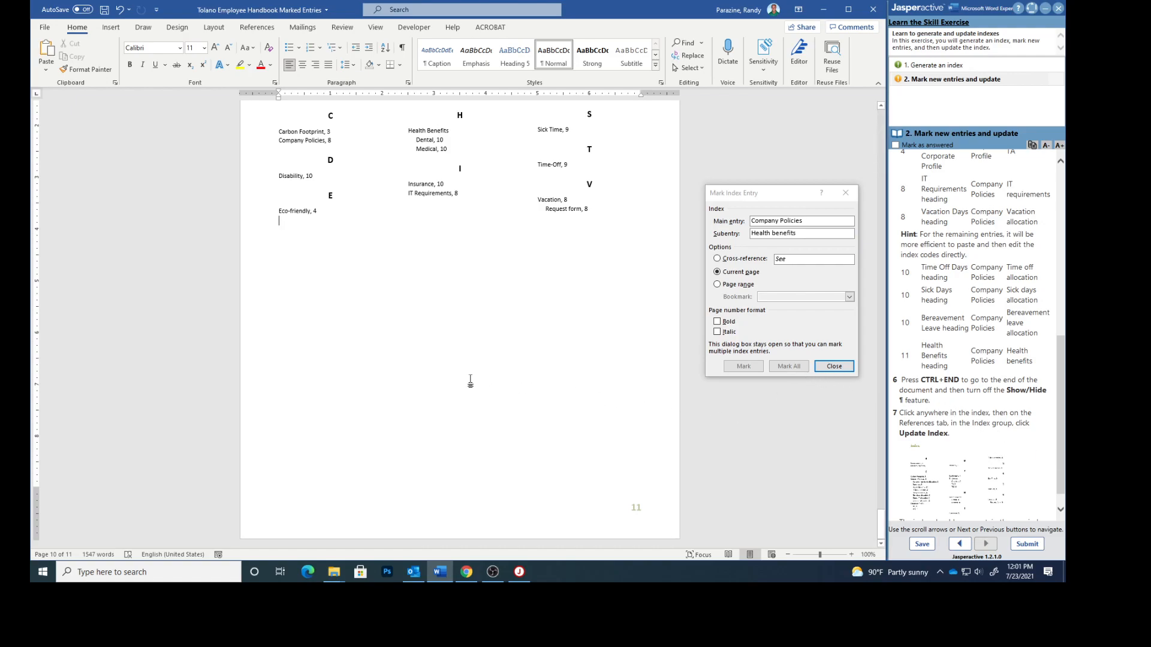
Step: Update the index at the end of the handbook and close the Mark Index Entry dialog
scroll(414, 336, up, 8)
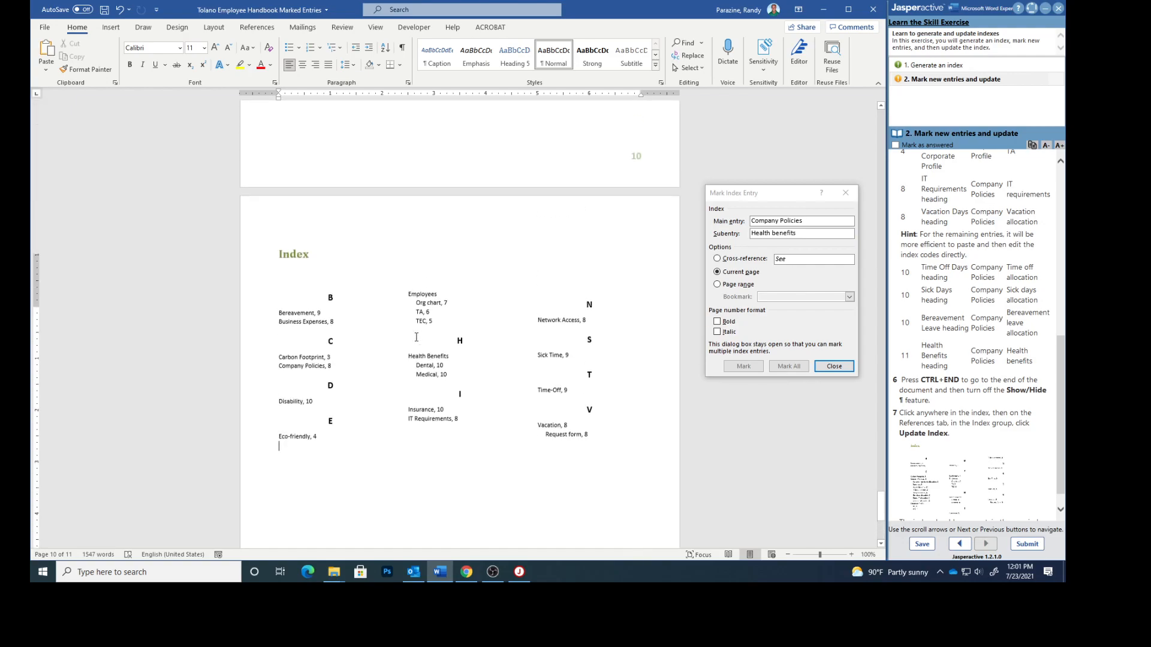
click(374, 377)
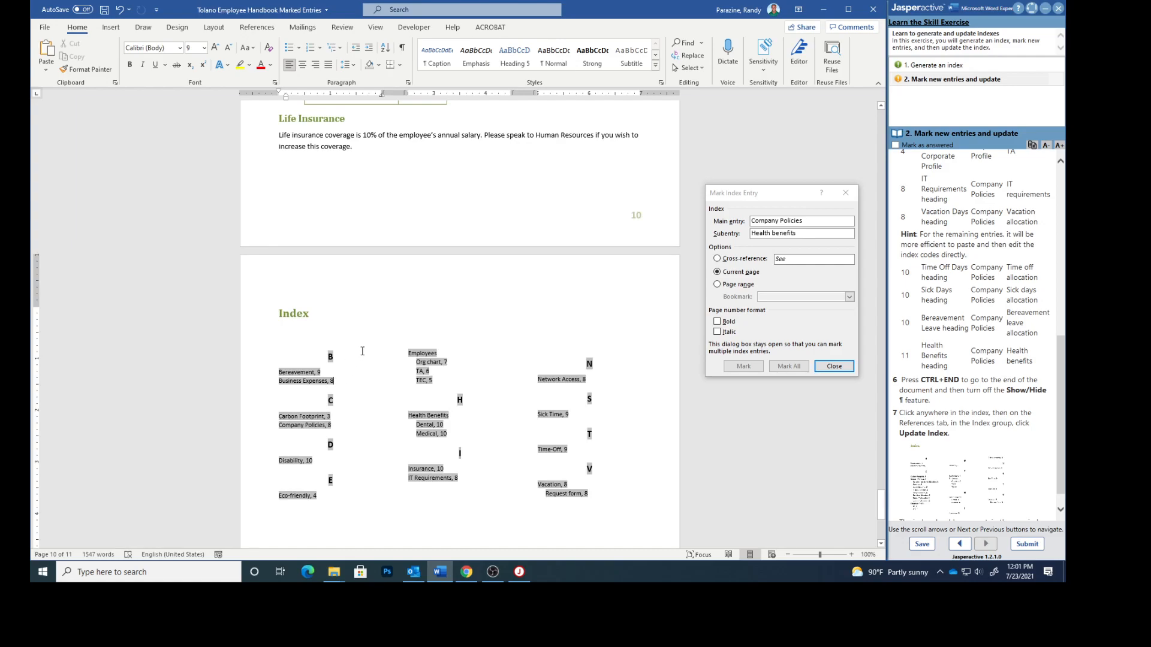
click(269, 29)
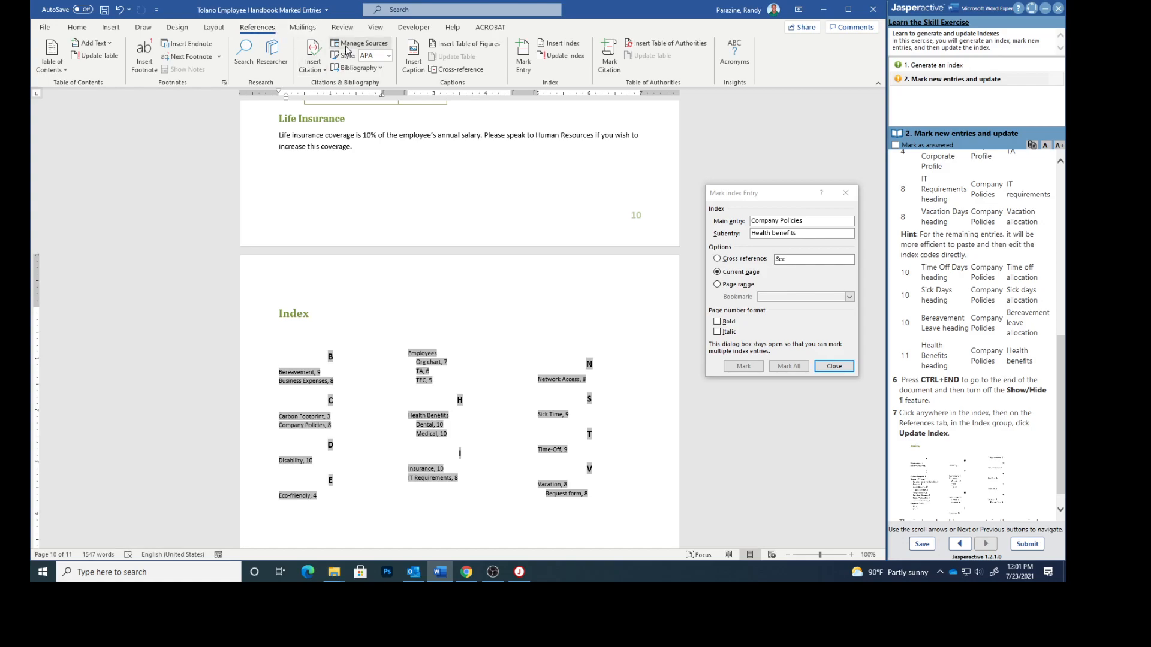
click(566, 57)
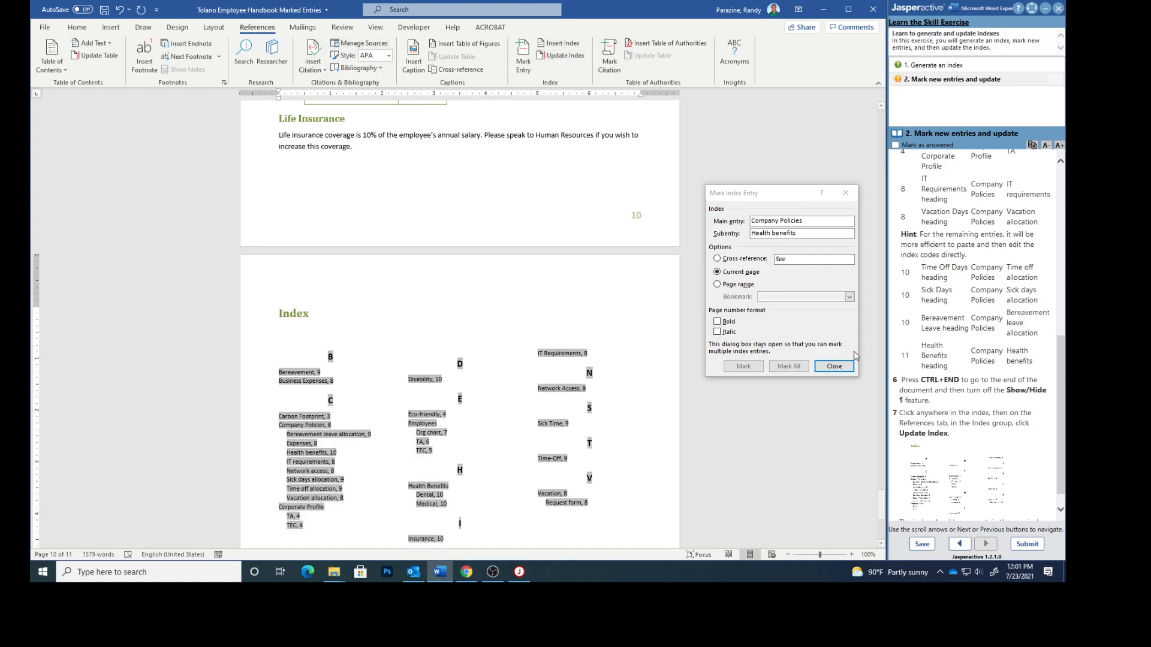
scroll(966, 485, down, 1)
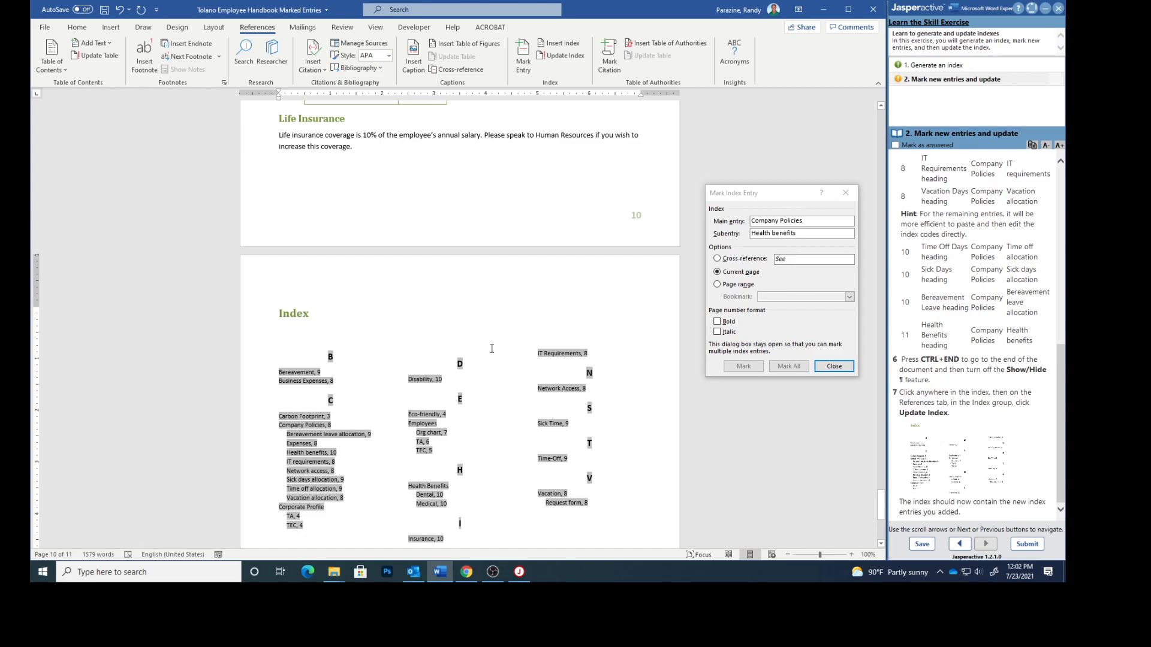
click(491, 373)
click(830, 366)
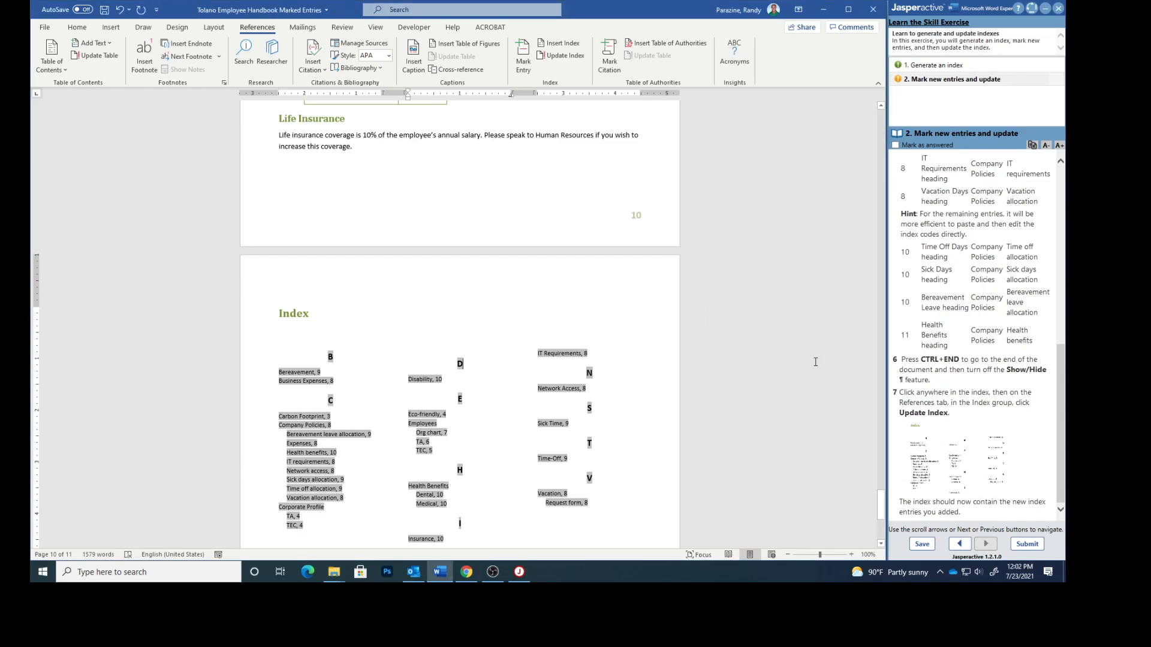
Step: Mark the task Mark new entries and update as answered in Jasperactive and submit the exercise results
click(895, 145)
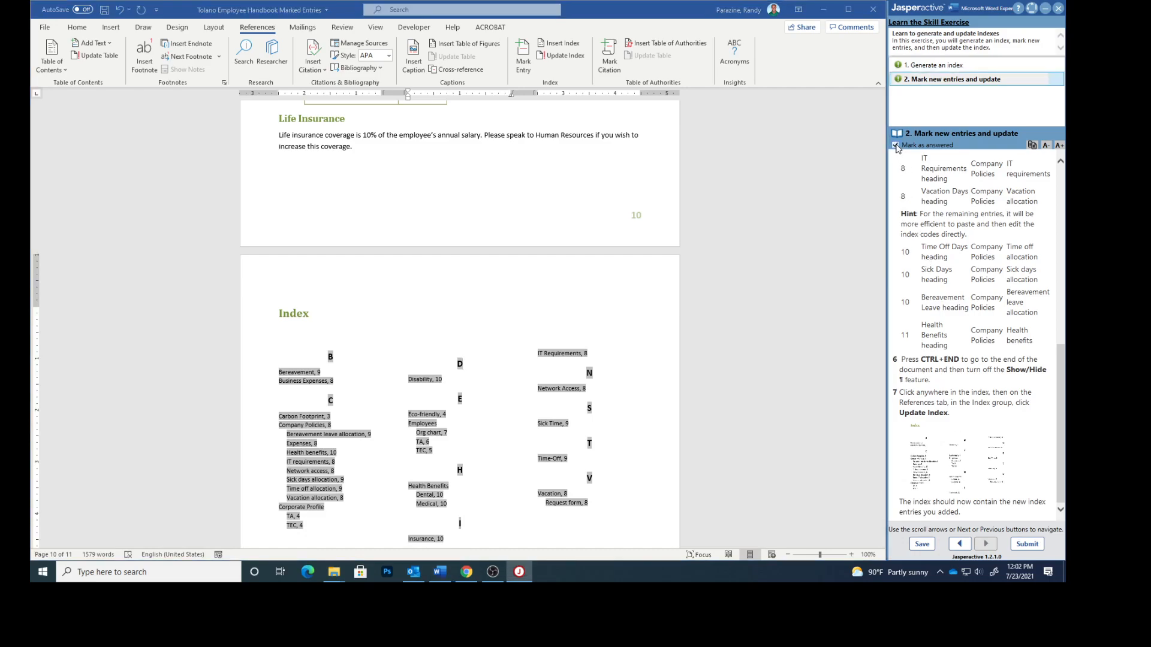
click(1027, 544)
click(586, 323)
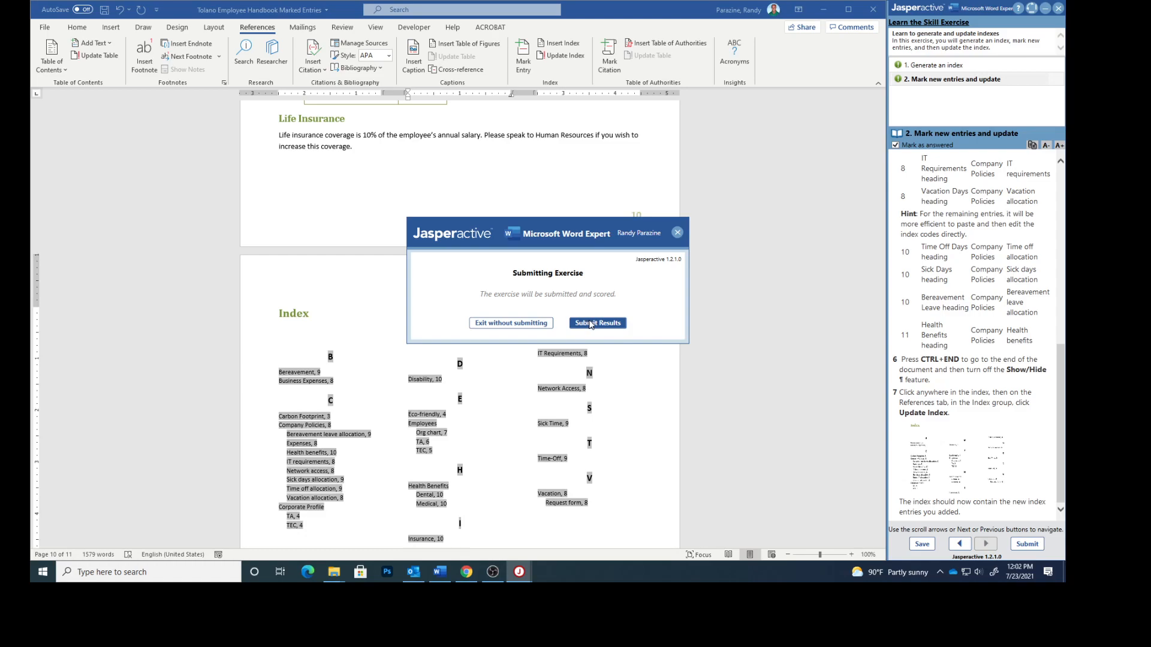